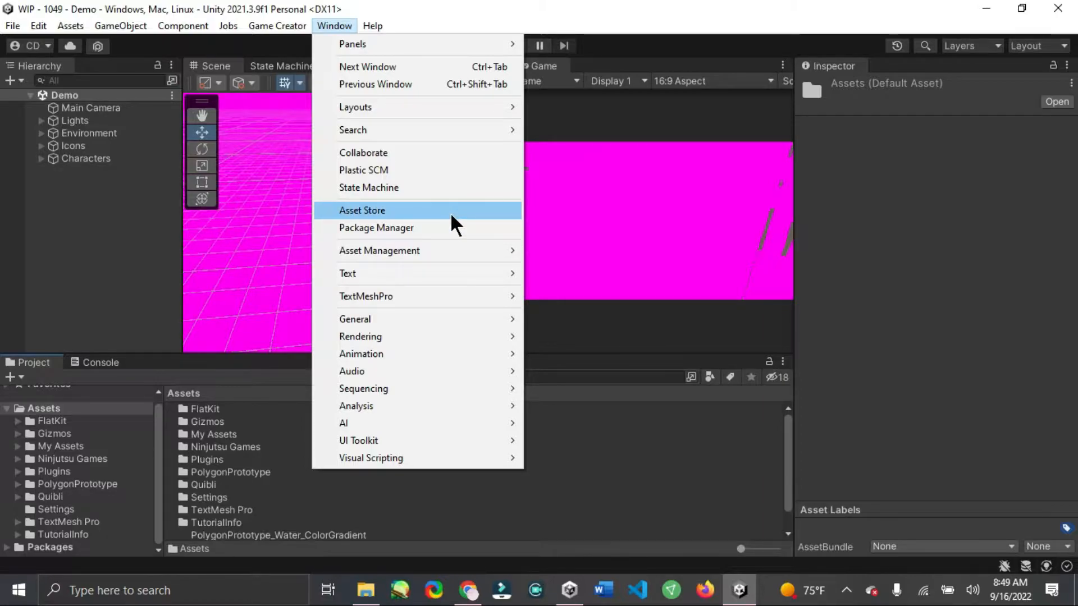
Check the My Assets list in the Package Manager and close it.
left_click(452, 228)
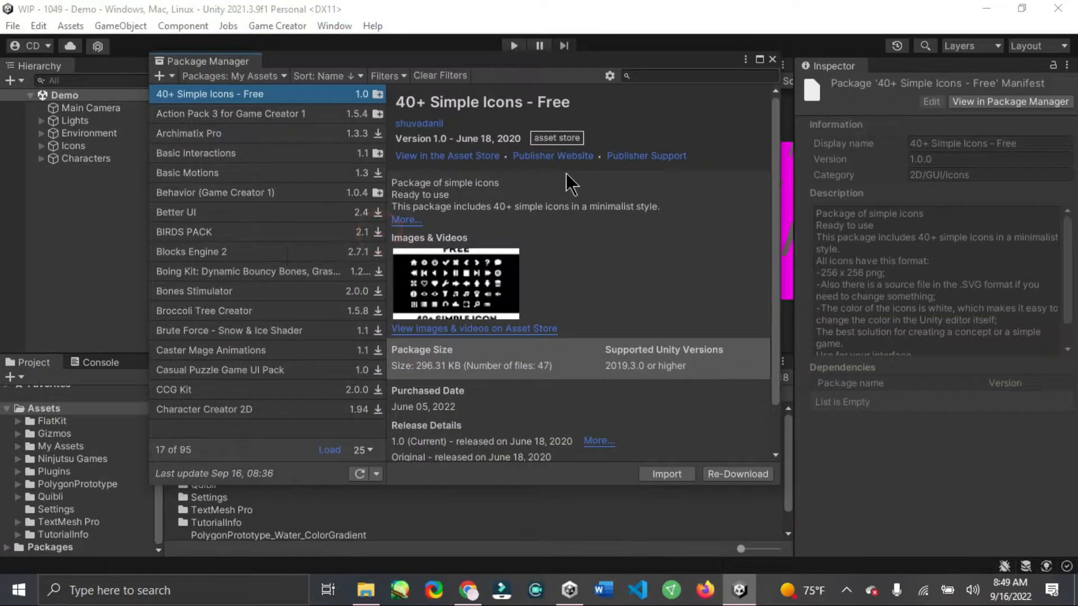
left_click(773, 59)
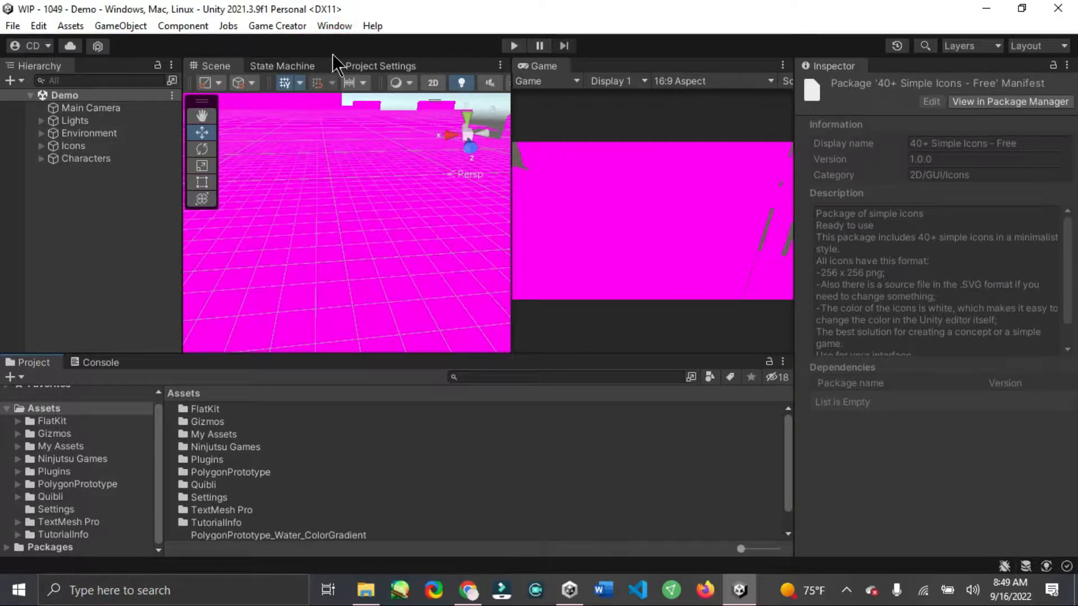
Open the Render Pipeline Converter and set the conversion type to Built-in to URP.
left_click(334, 26)
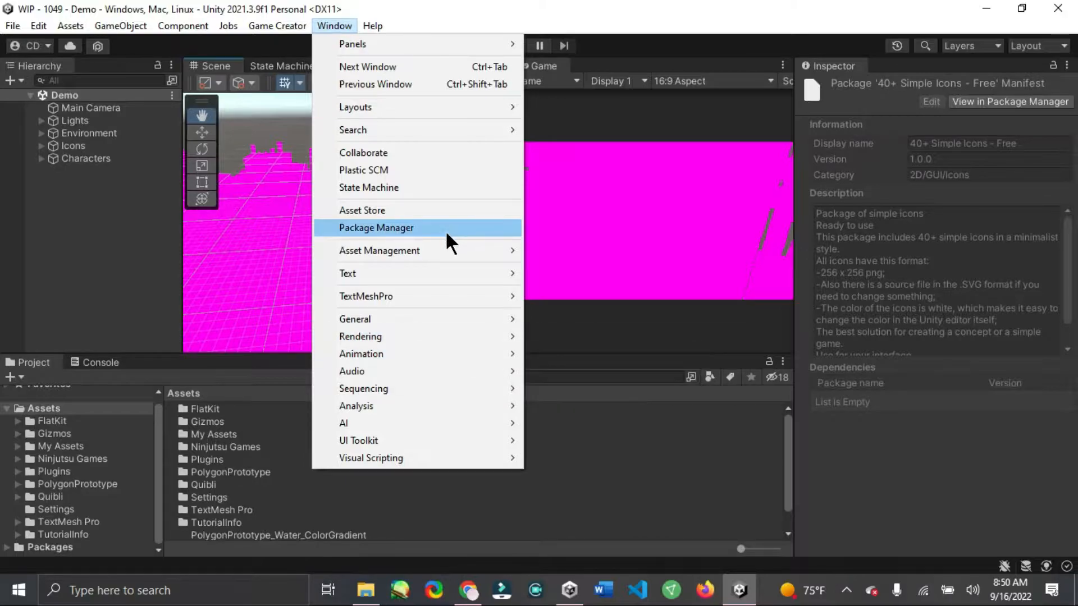
mouse_move(428, 343)
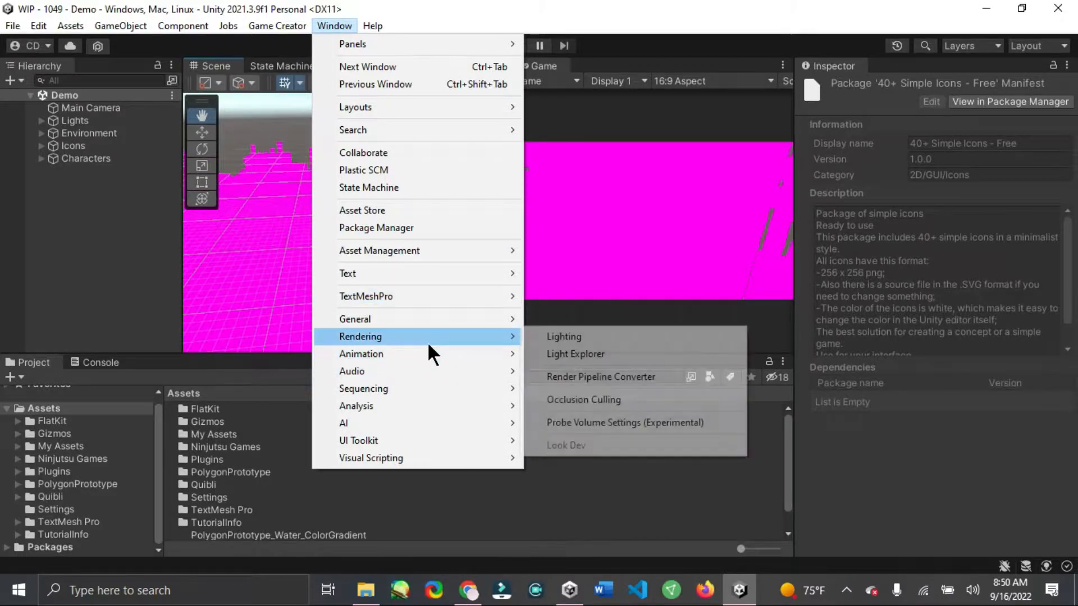
left_click(612, 372)
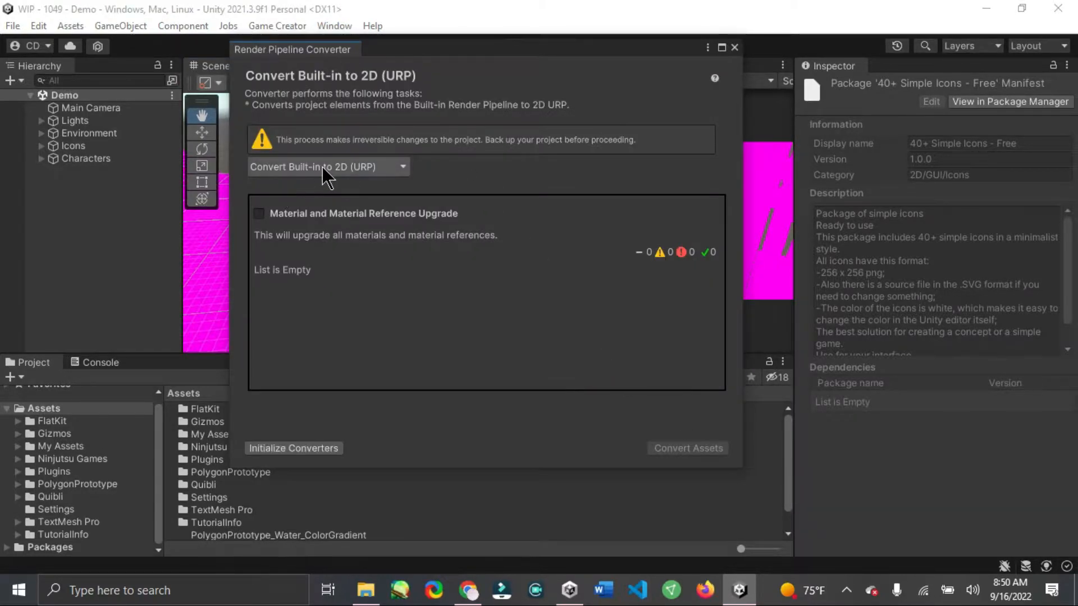
left_click(321, 168)
left_click(324, 222)
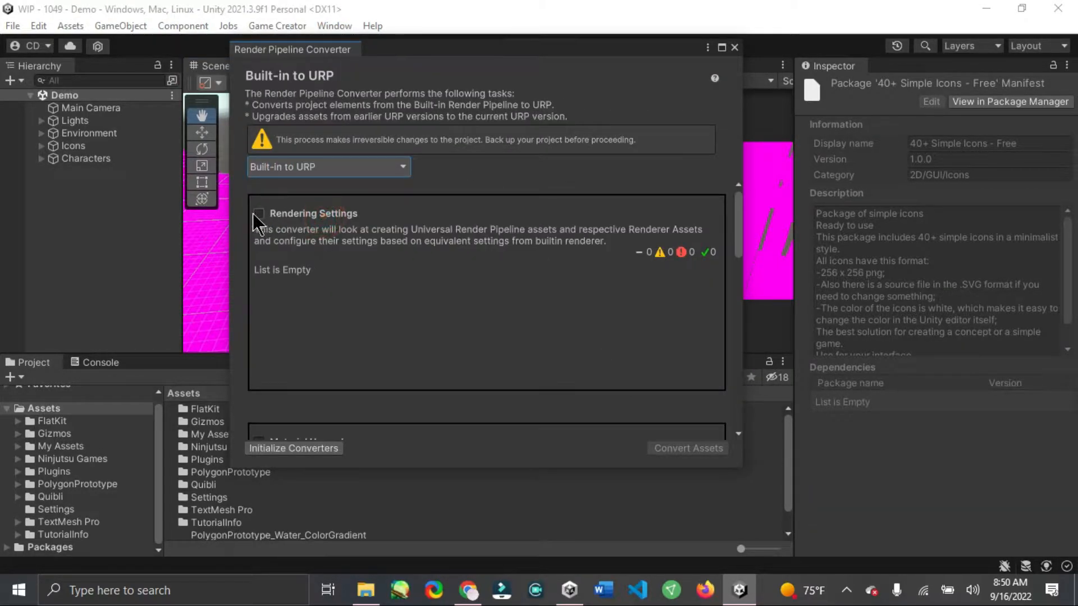
Enable the Material Upgrade, Animation Clip Converter and Readonly Material Converter options for the URP conversion.
scroll(326, 303, "down", 3)
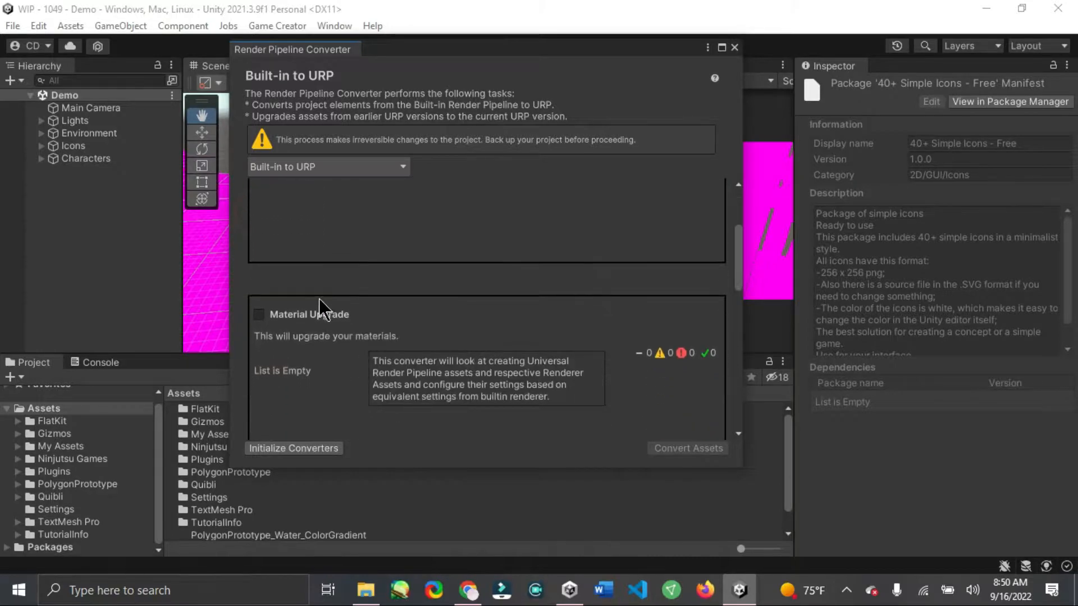
left_click(258, 314)
scroll(373, 318, "down", 4)
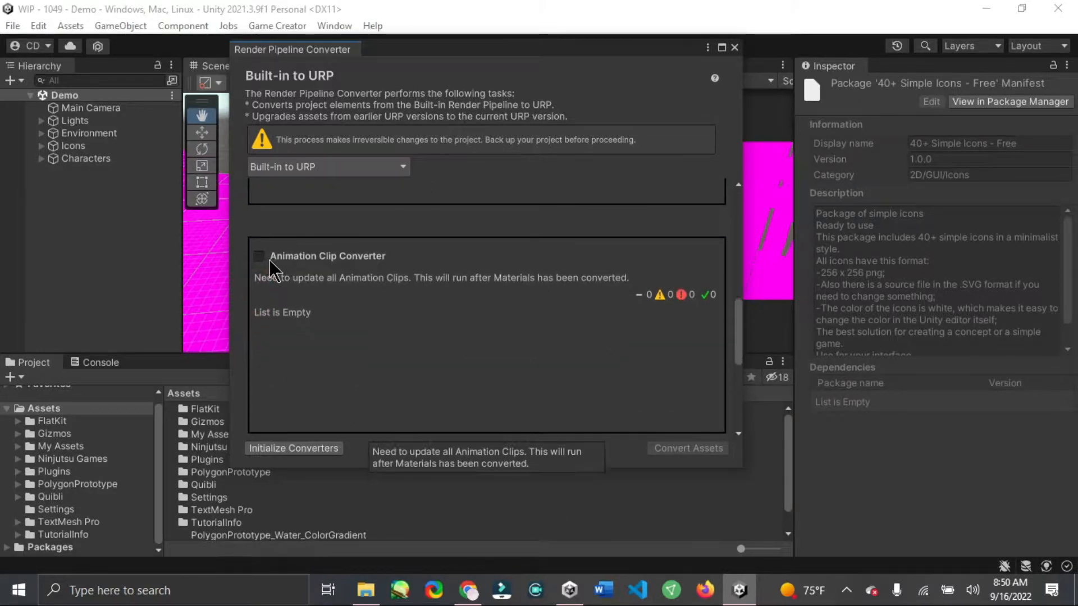
left_click(259, 258)
left_click(257, 259)
left_click(259, 257)
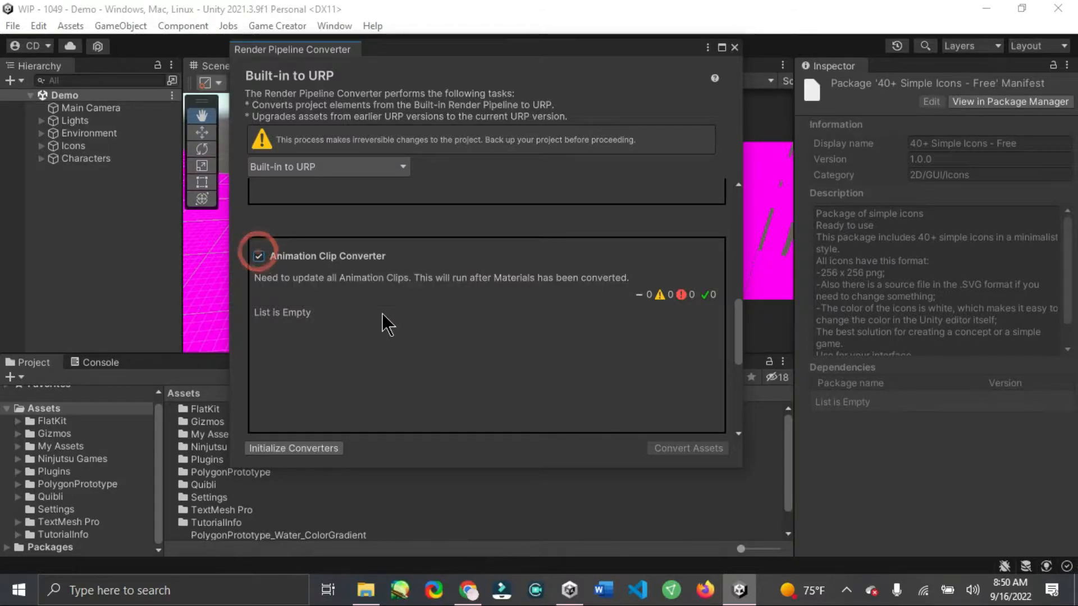
scroll(385, 321, "down", 2)
left_click(258, 247)
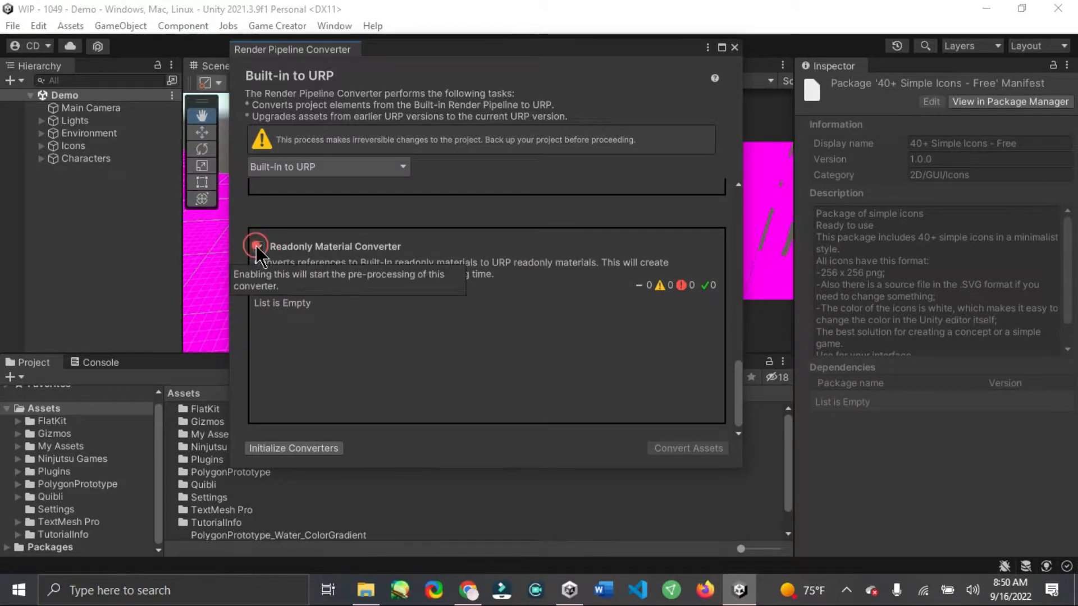
scroll(386, 292, "up", 2)
scroll(385, 289, "up", 3)
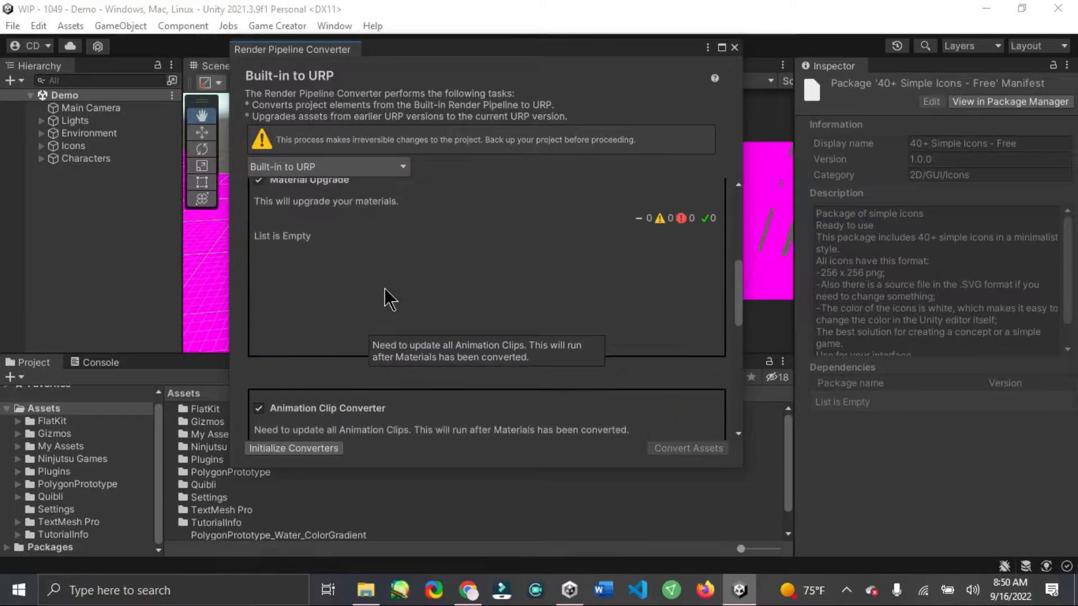
scroll(384, 288, "down", 3)
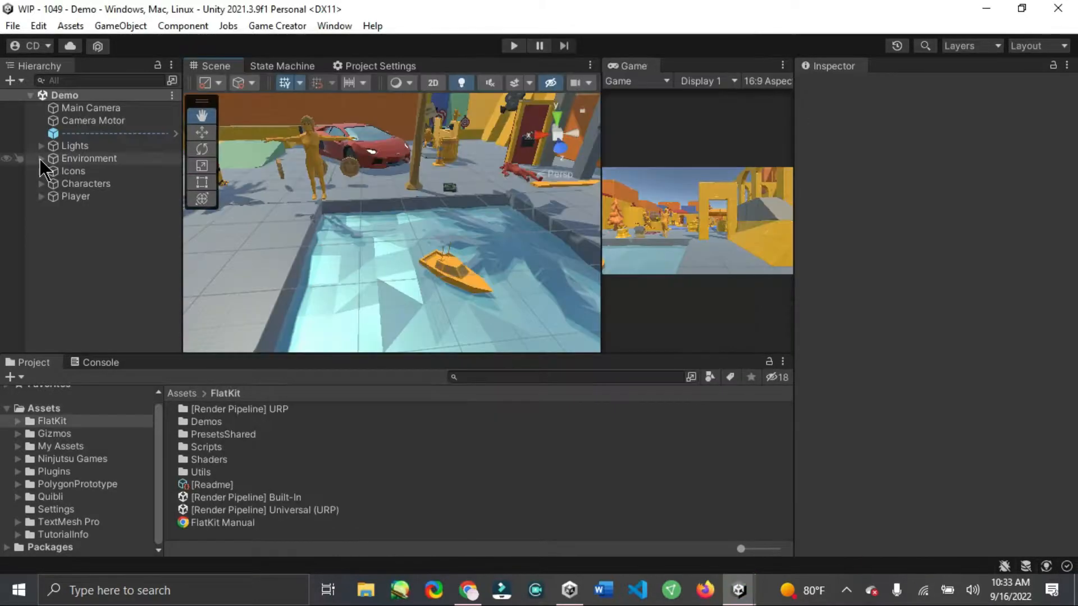
Select all children of the Environment object, including the water plane, and unpack their prefab instances.
left_click(346, 226)
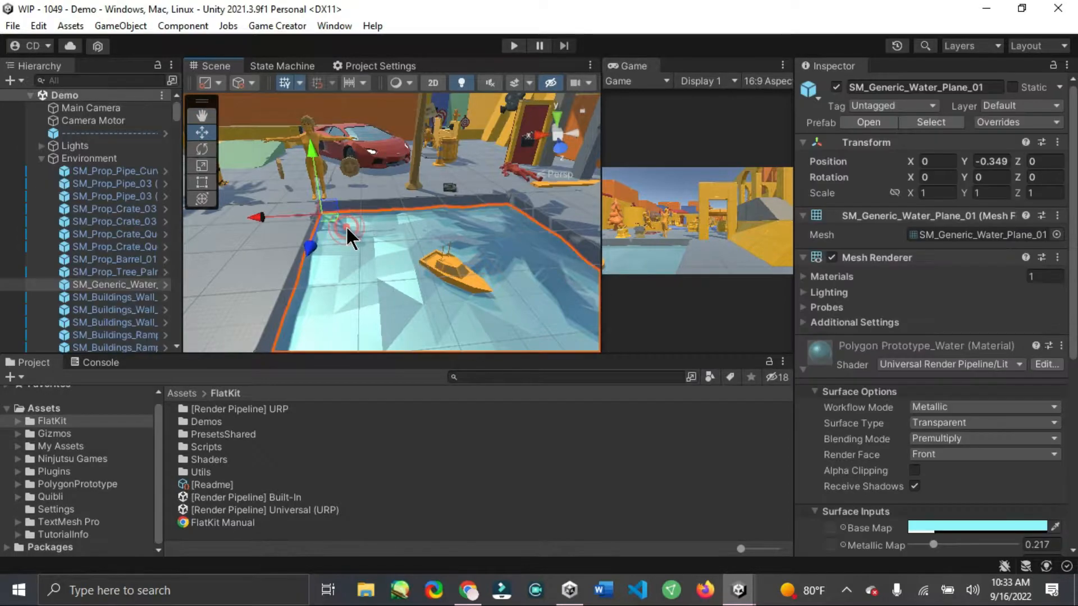
left_click(145, 287)
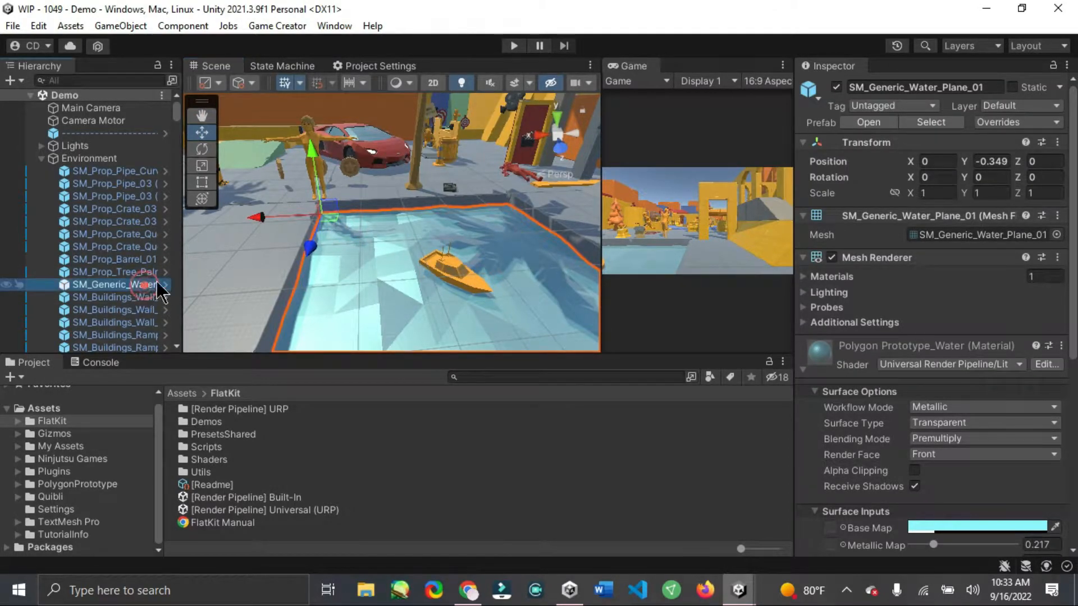
left_click(97, 159)
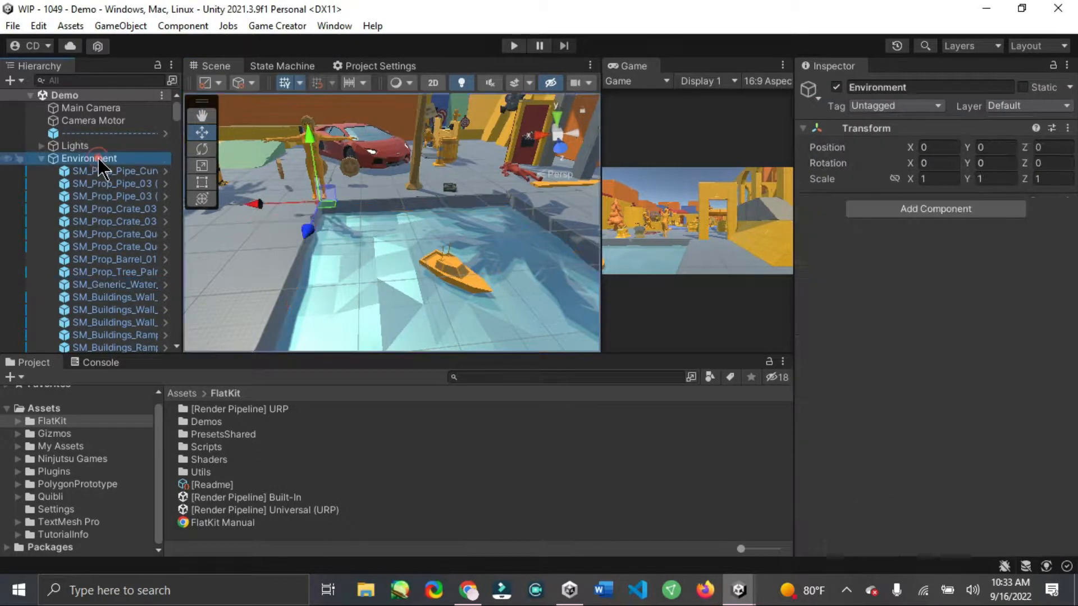
right_click(98, 159)
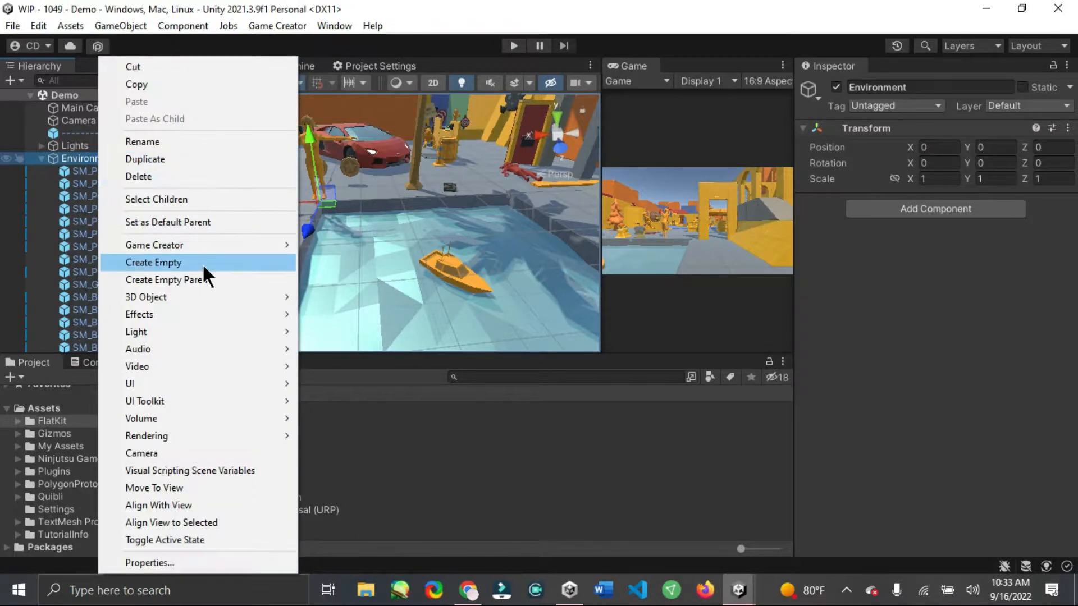
left_click(179, 201)
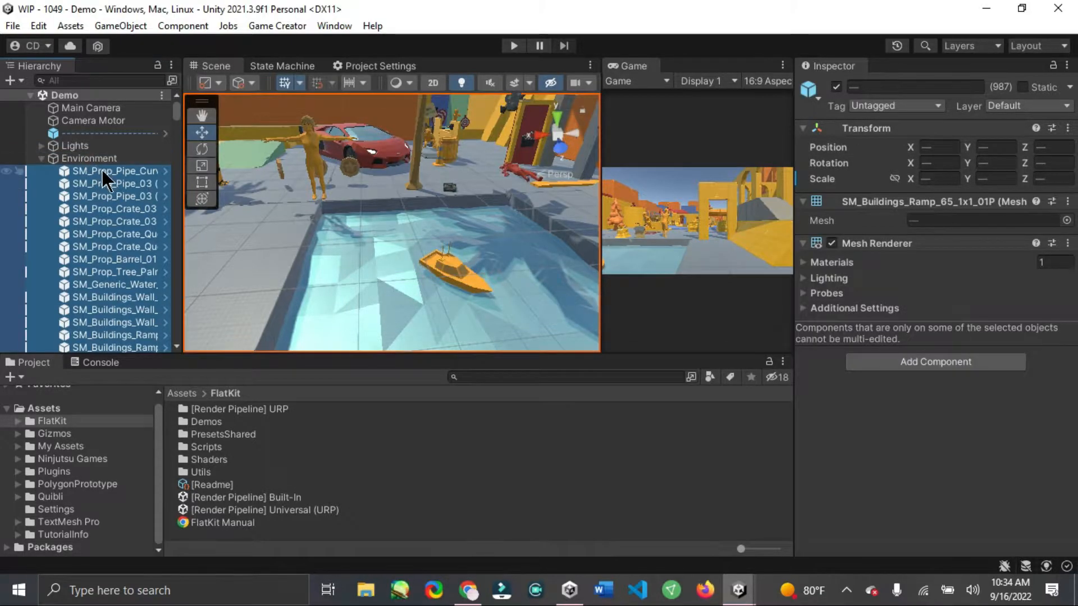
right_click(103, 173)
mouse_move(190, 204)
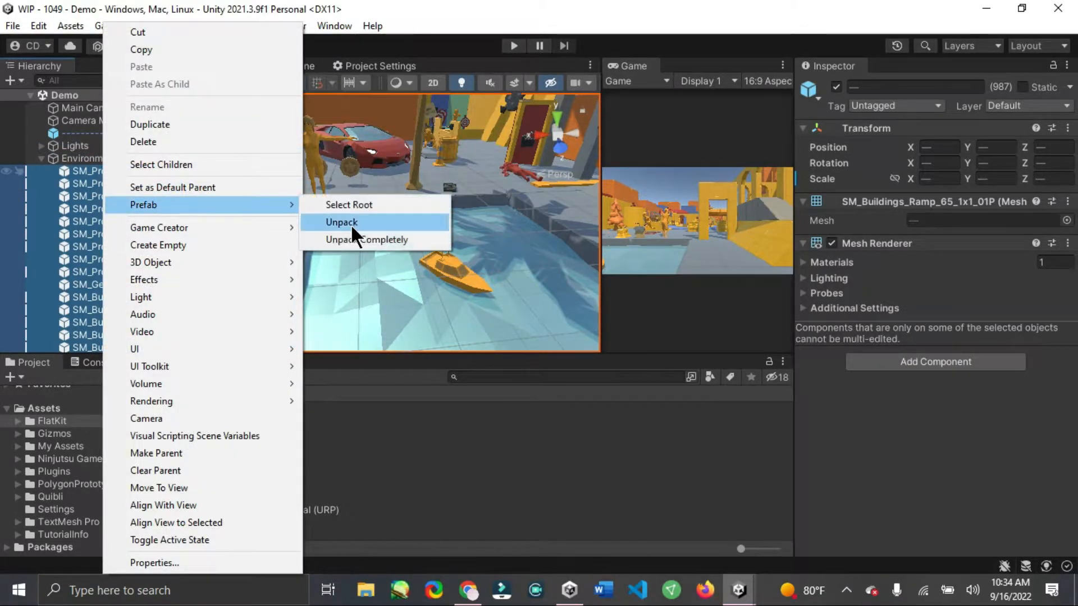
left_click(351, 234)
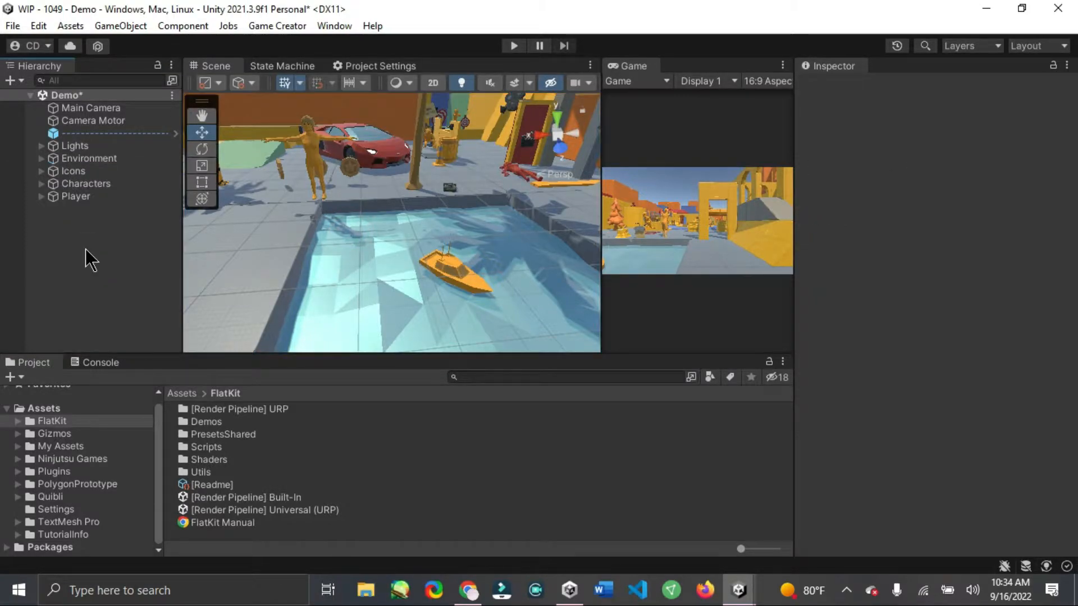
Select all children of the Icons object and unpack their prefab instances.
left_click(42, 171)
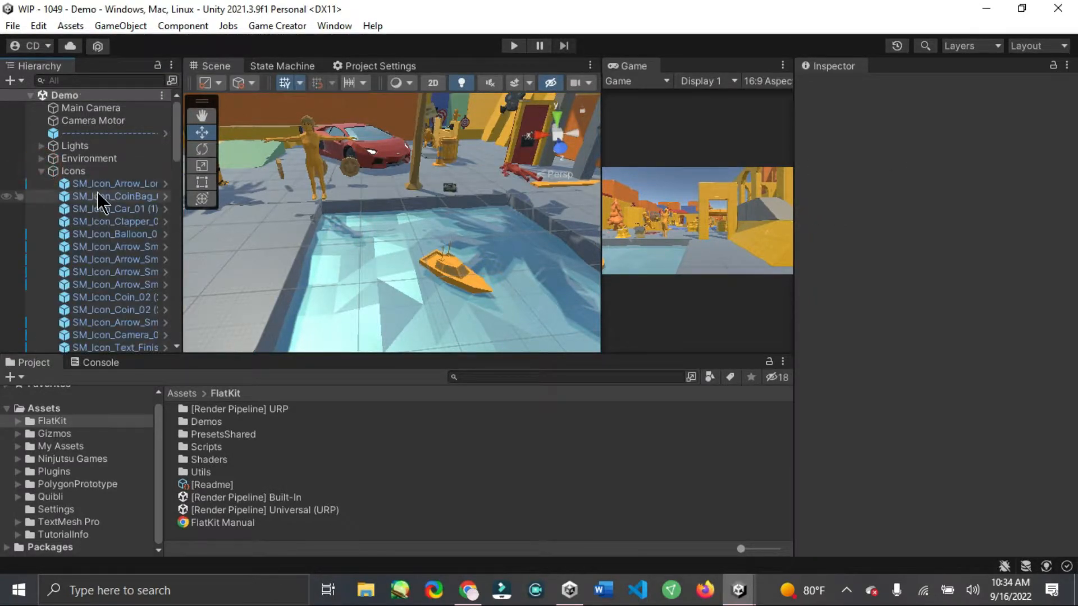
left_click(92, 171)
key("shift+c")
right_click(100, 187)
left_click(141, 188)
left_click(347, 224)
left_click(41, 170)
Completely unpack the prefab instances under the Characters object and save the scene.
left_click(41, 184)
left_click(123, 196)
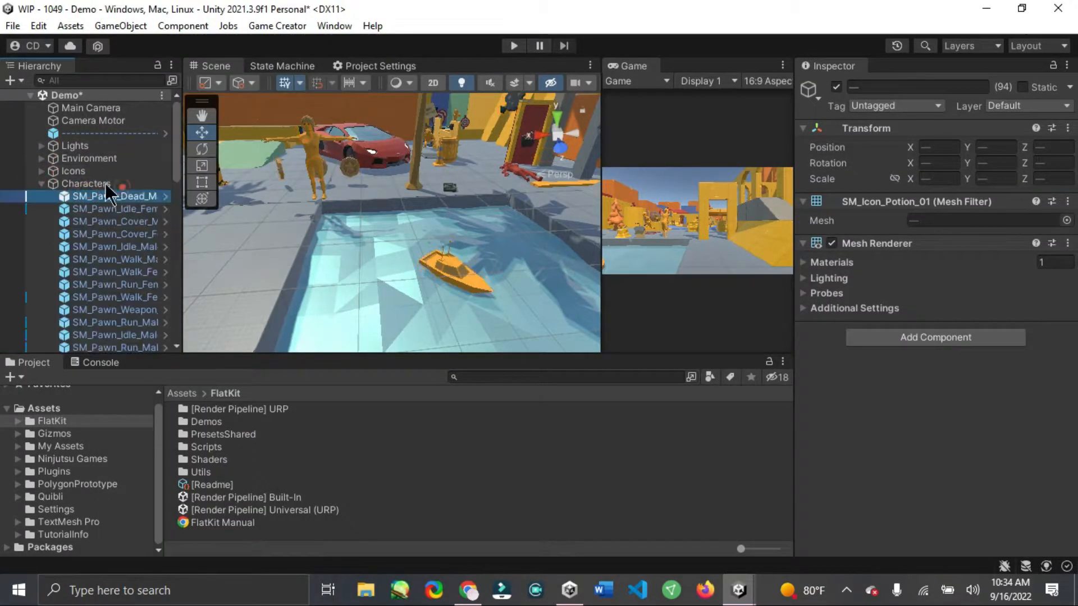
left_click(120, 183)
key("shift+c")
right_click(115, 191)
left_click(168, 206)
left_click(377, 240)
key("ctrl+s")
left_click(41, 183)
left_click(65, 301)
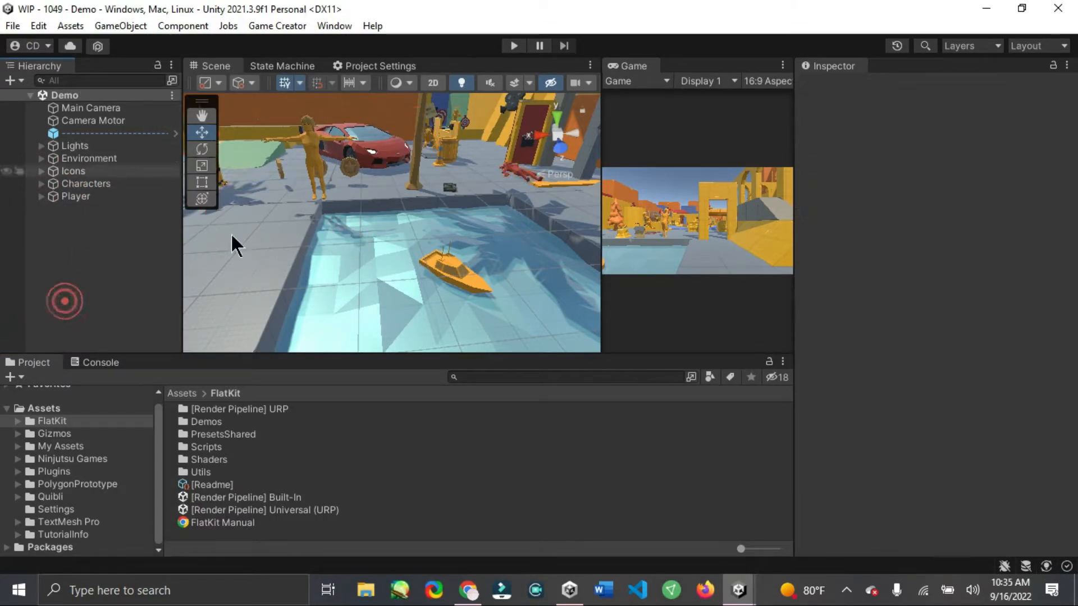
Select SM_Generic_Water_Plane_01 under Environment and examine its components, material settings and appearance in the pool.
left_click(341, 281)
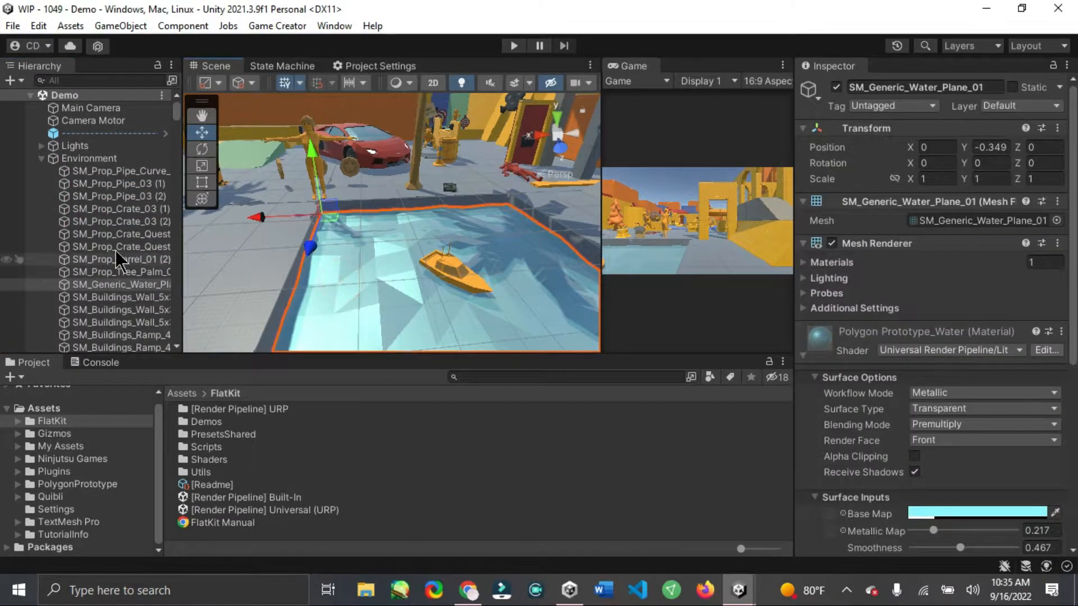
left_click(104, 285)
scroll(978, 262, "down", 8)
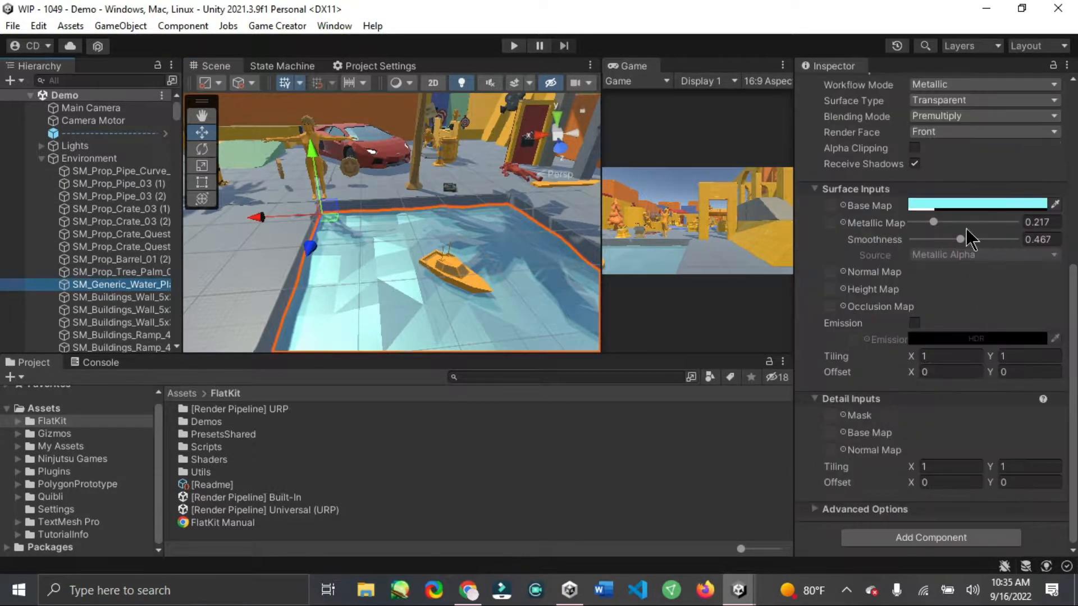
scroll(951, 203, "up", 5)
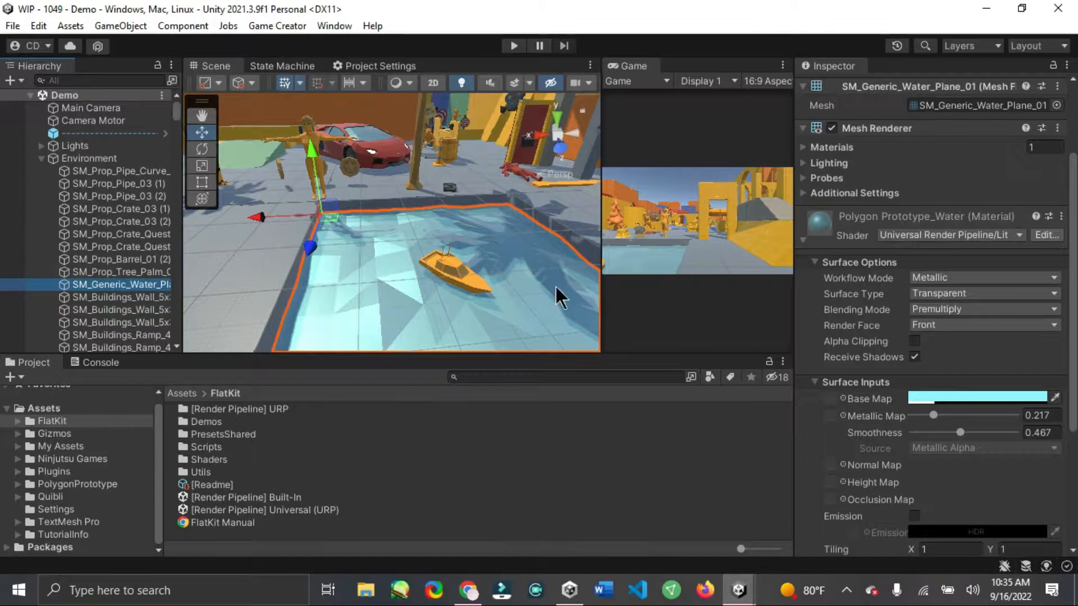
scroll(995, 258, "up", 2)
scroll(995, 257, "up", 2)
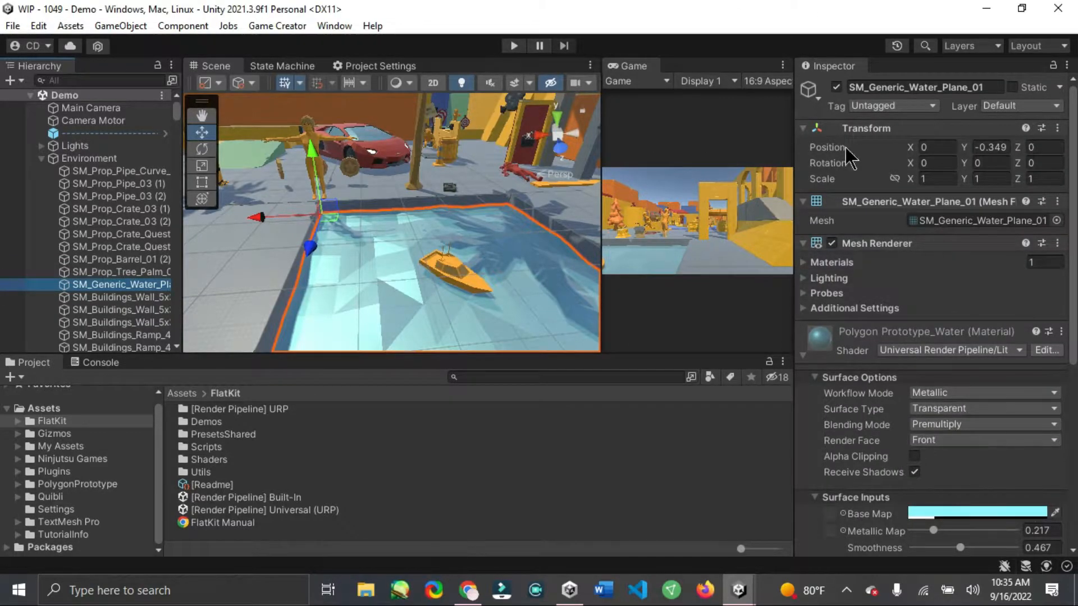
scroll(935, 332, "down", 10)
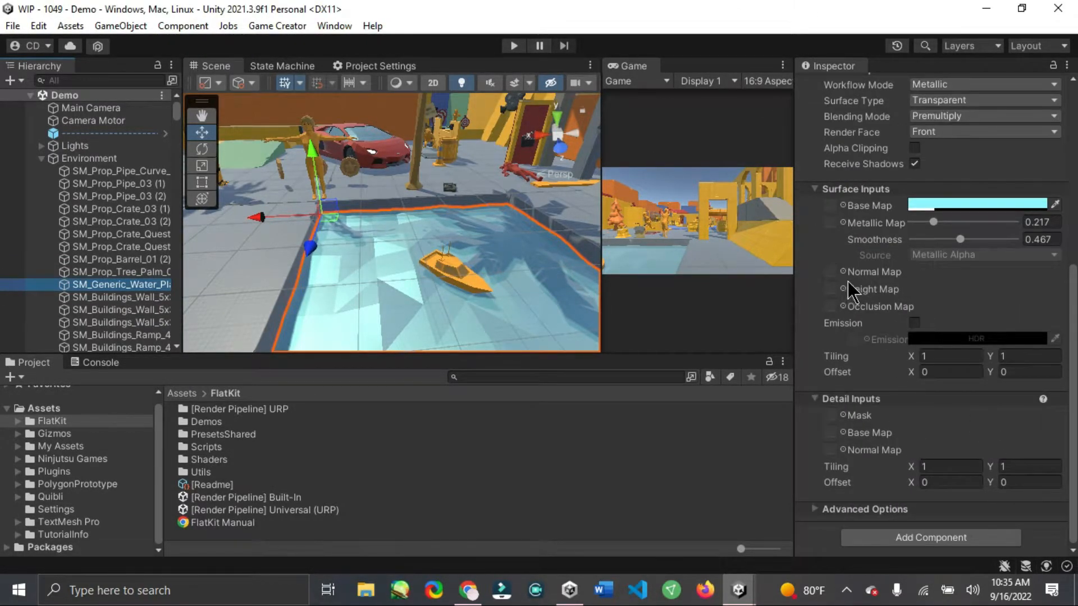
scroll(861, 274, "up", 10)
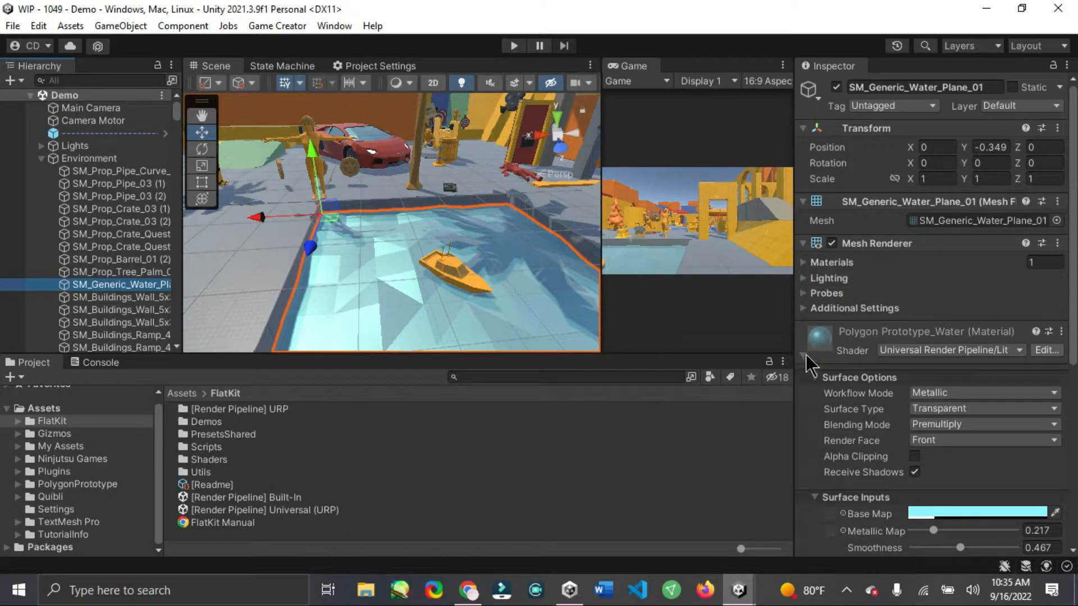
scroll(398, 216, "down", 3)
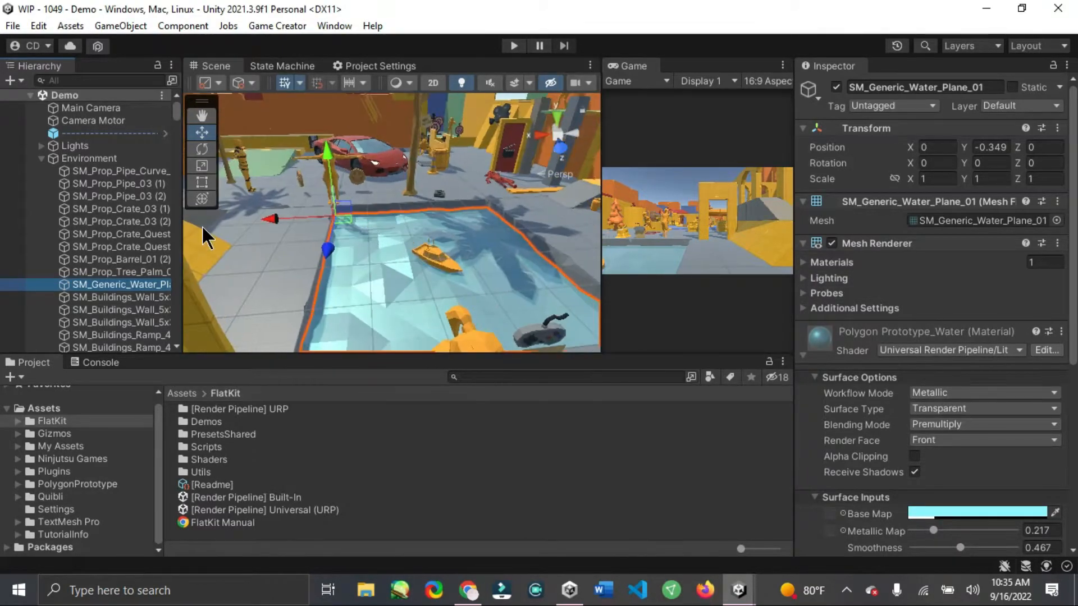
scroll(382, 264, "down", 5)
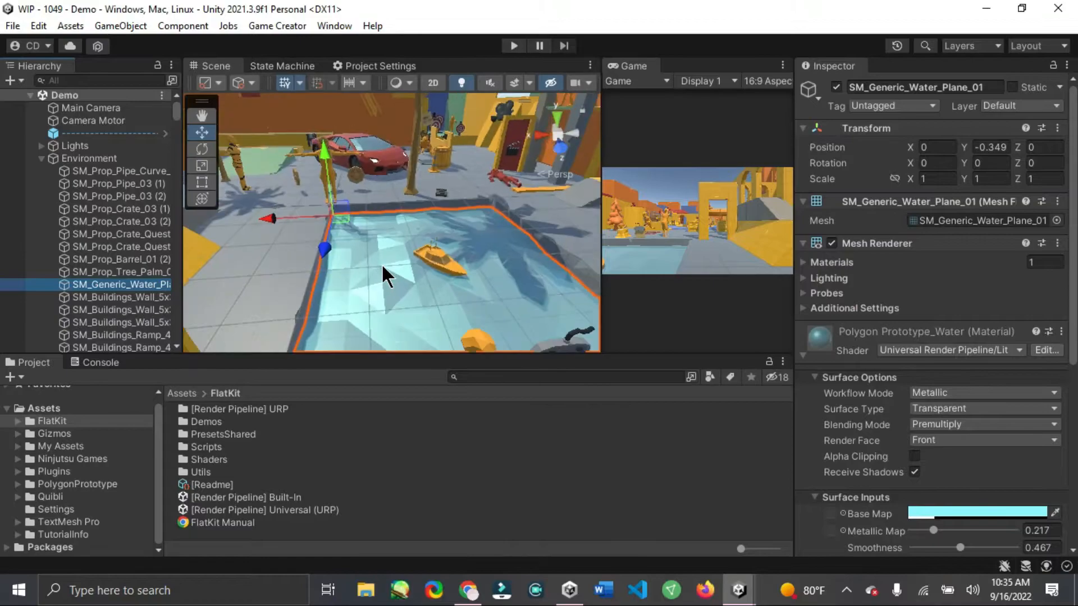
scroll(382, 264, "up", 4)
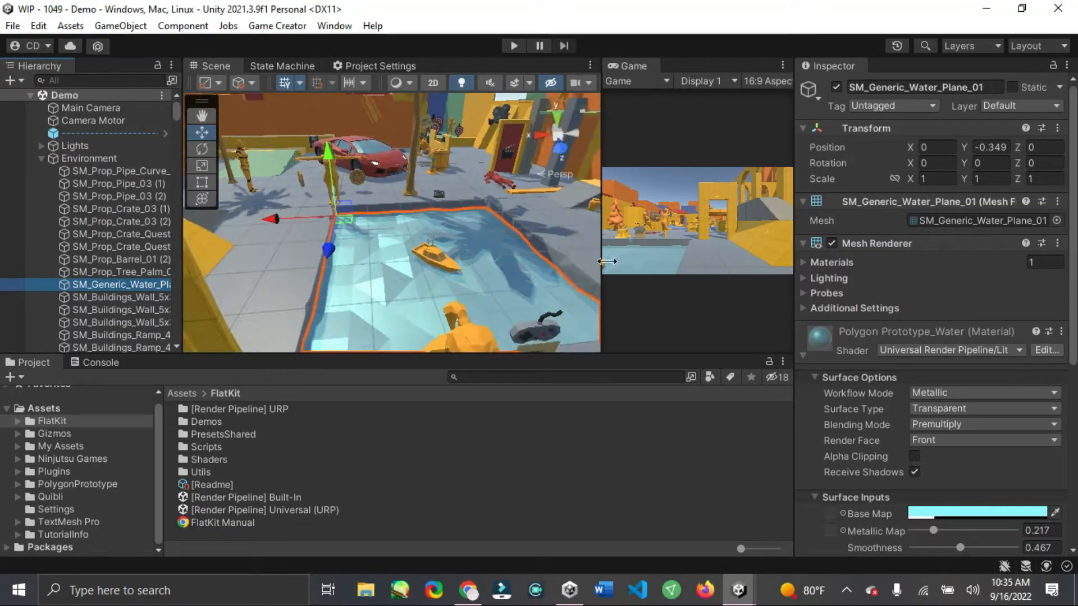
Change the shader of the water plane's Polygon Prototype_Water material to FlatKit/Water.
left_click(908, 346)
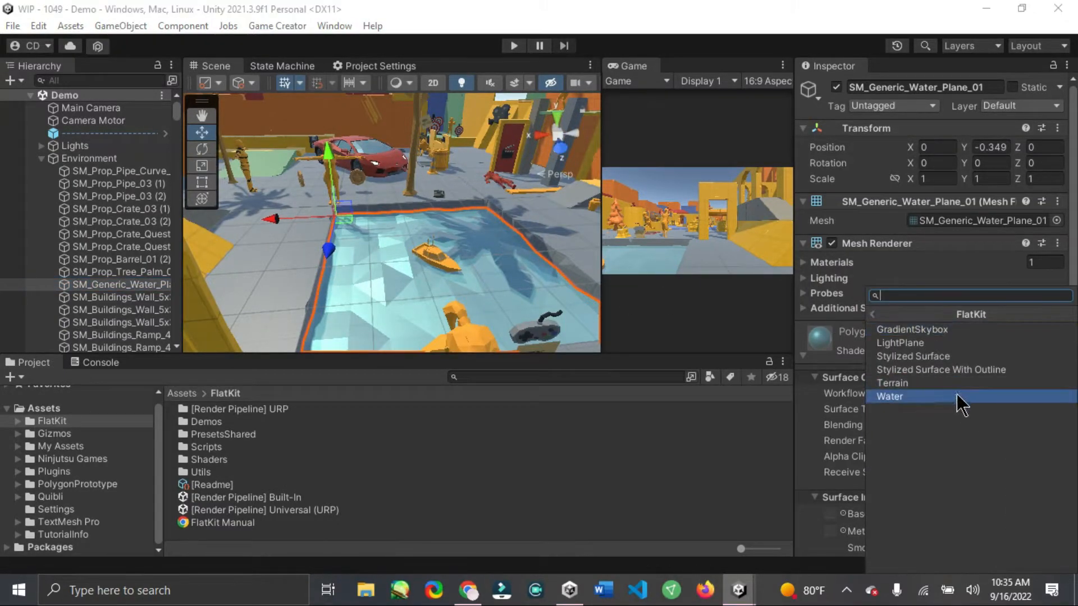
left_click(956, 395)
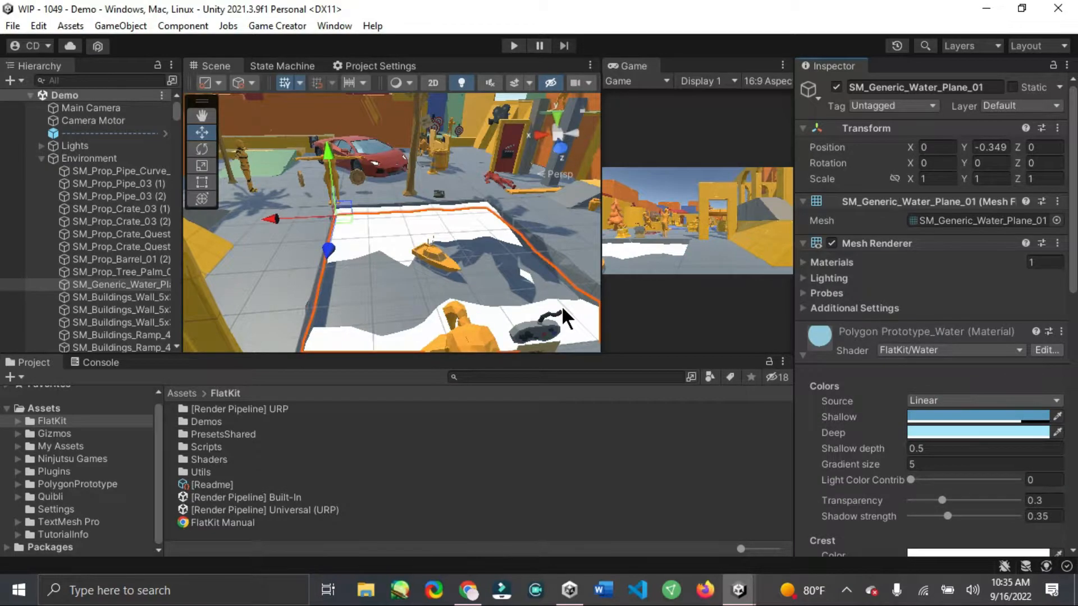
scroll(494, 331, "up", 2)
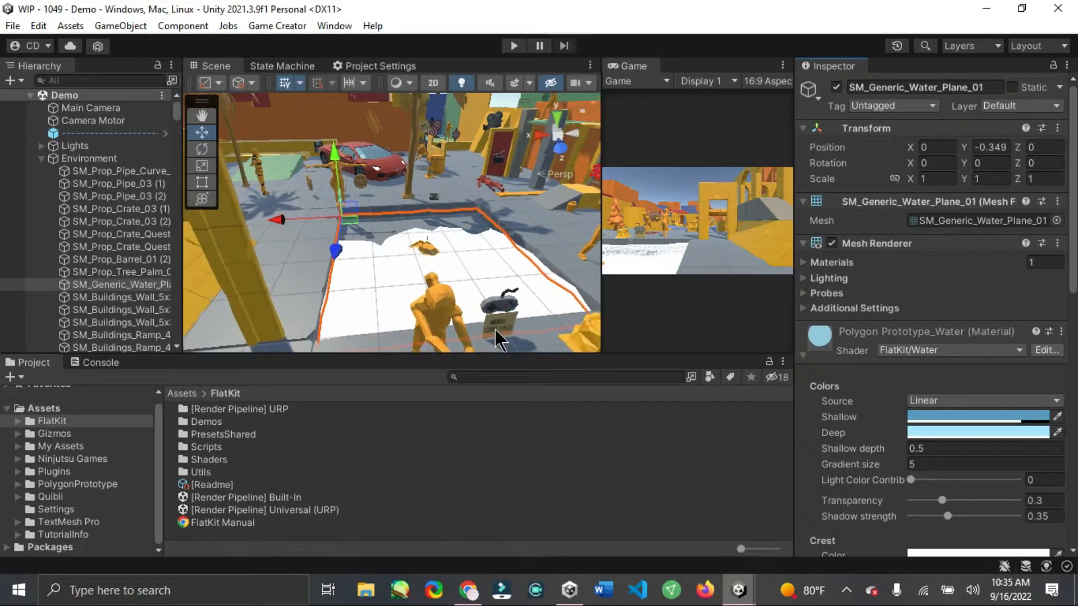
Set the Foam source of the Polygon Prototype_Water material to None.
scroll(941, 449, "down", 8)
left_click(935, 422)
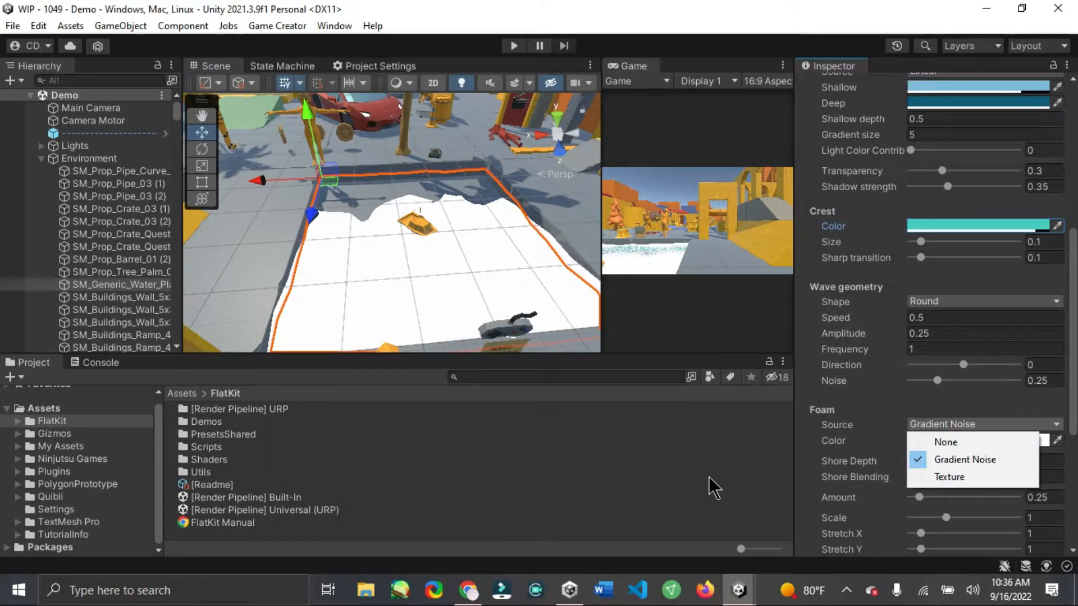
left_click(946, 443)
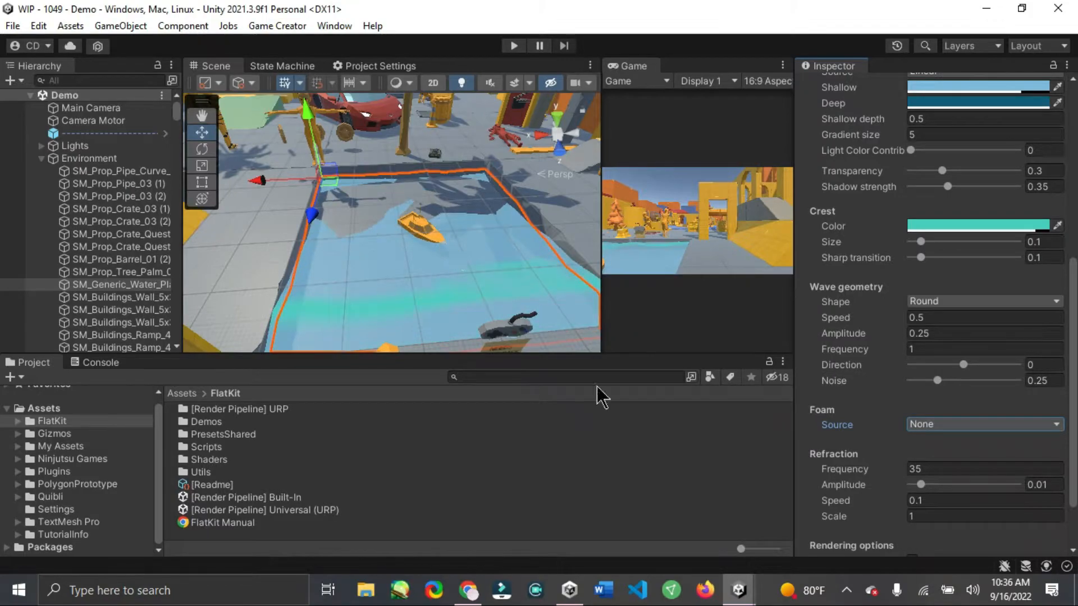
scroll(969, 262, "up", 5)
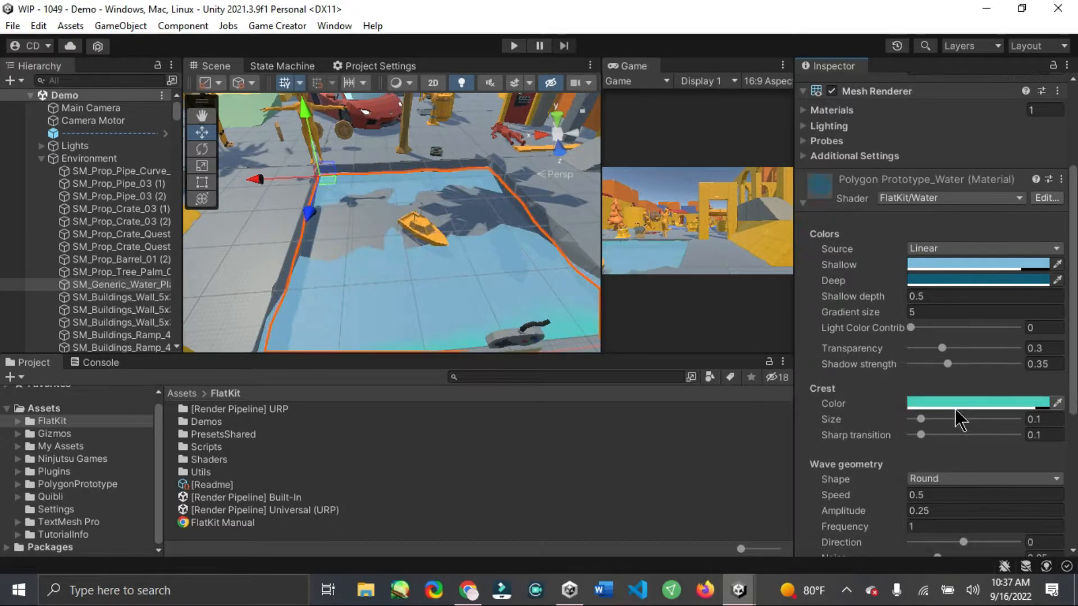
Set the water's Crest size to 0.166 and its sharp transition to 0.219.
scroll(960, 418, "down", 5)
left_click(926, 245)
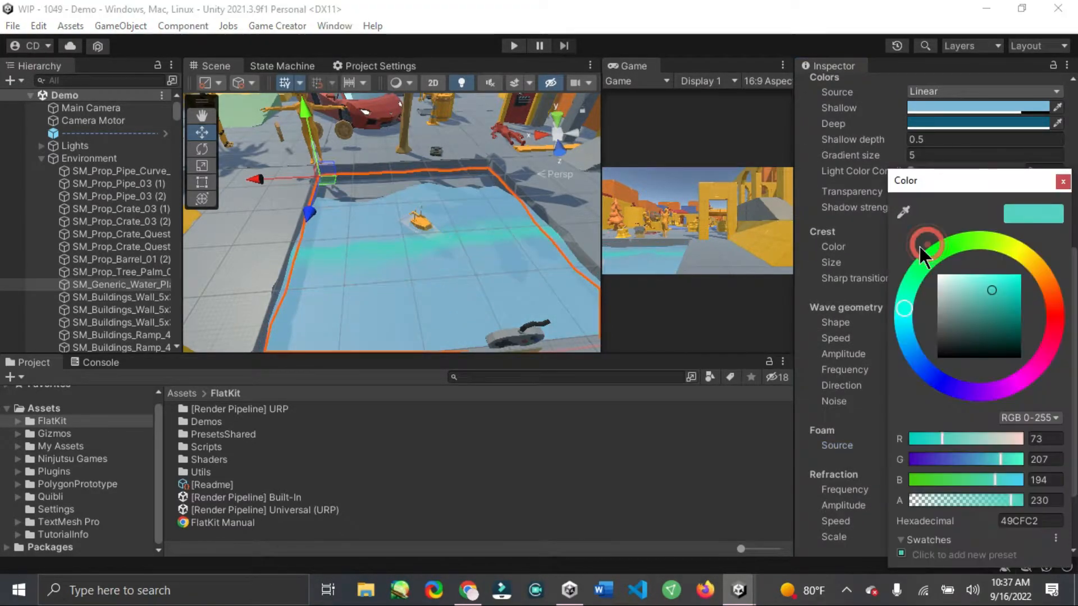
left_click(804, 310)
left_click_drag(922, 264, 934, 294)
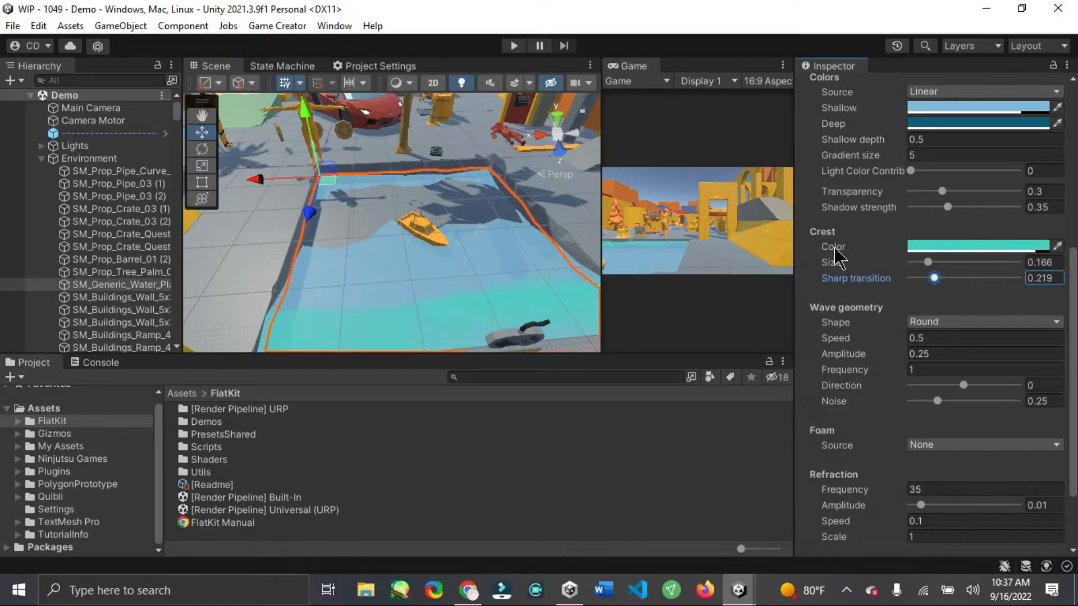
Set the water's wave geometry shape to Pointy and preview the scene in Play mode.
scroll(843, 266, "up", 5)
scroll(843, 264, "down", 5)
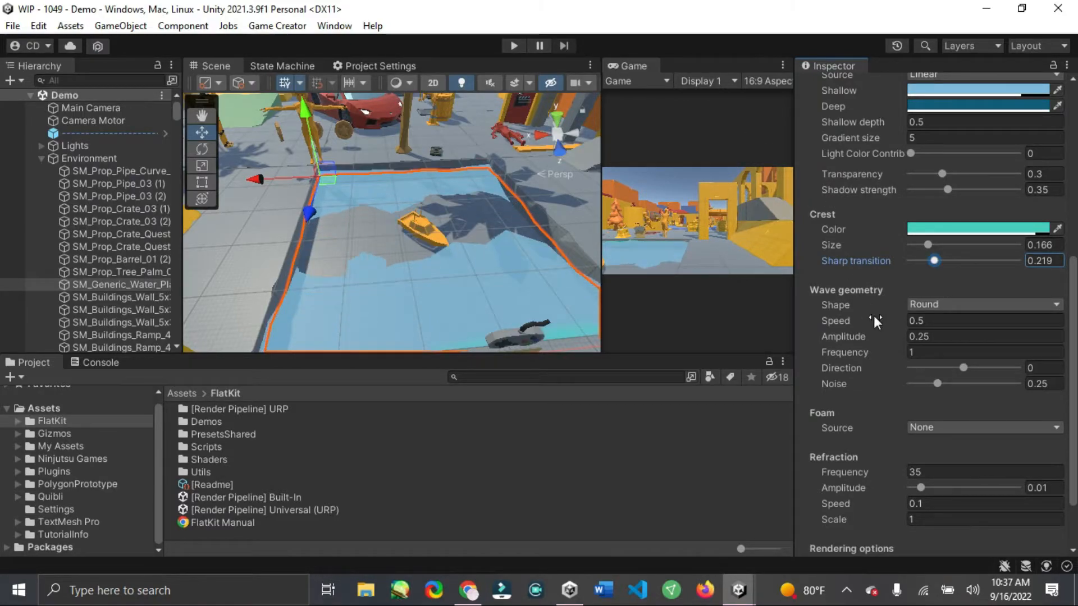
left_click(943, 304)
left_click(948, 374)
key("ctrl+p")
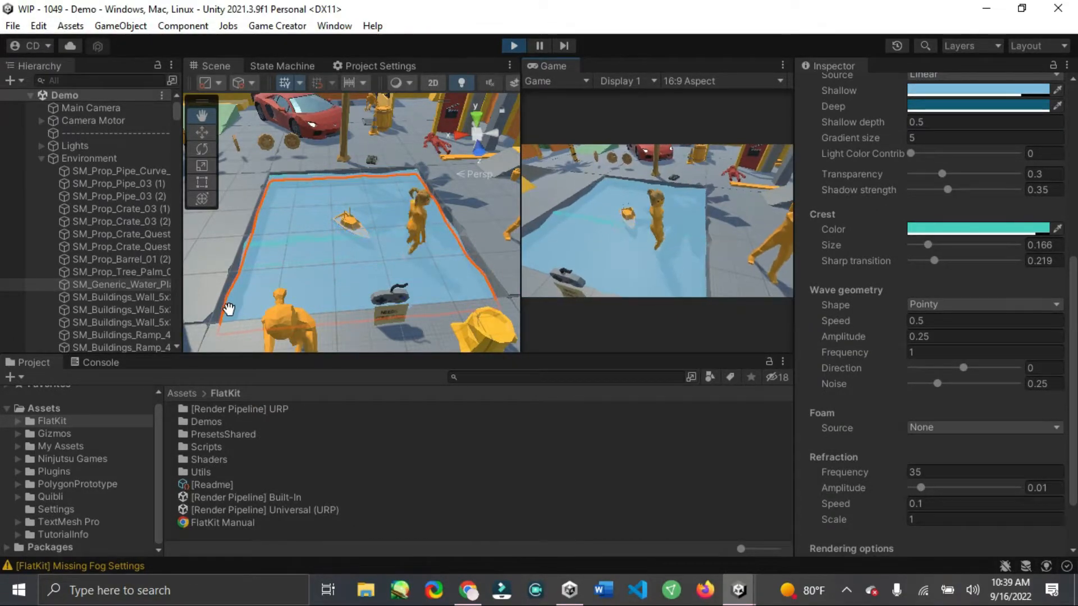
Try the Round and Grid wave geometry shapes on the pool water.
left_click(963, 304)
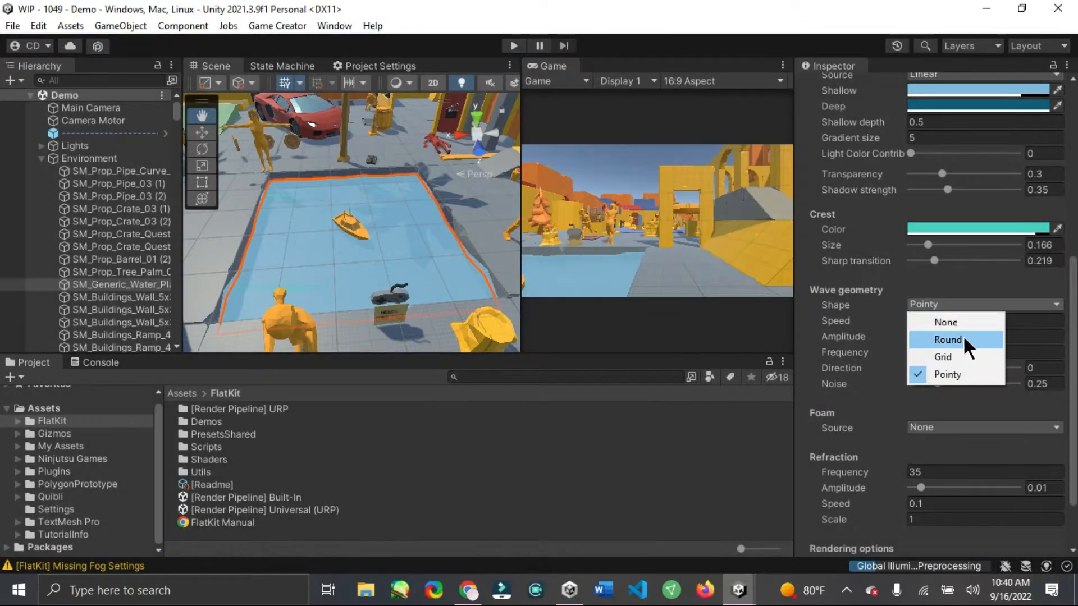
left_click(962, 336)
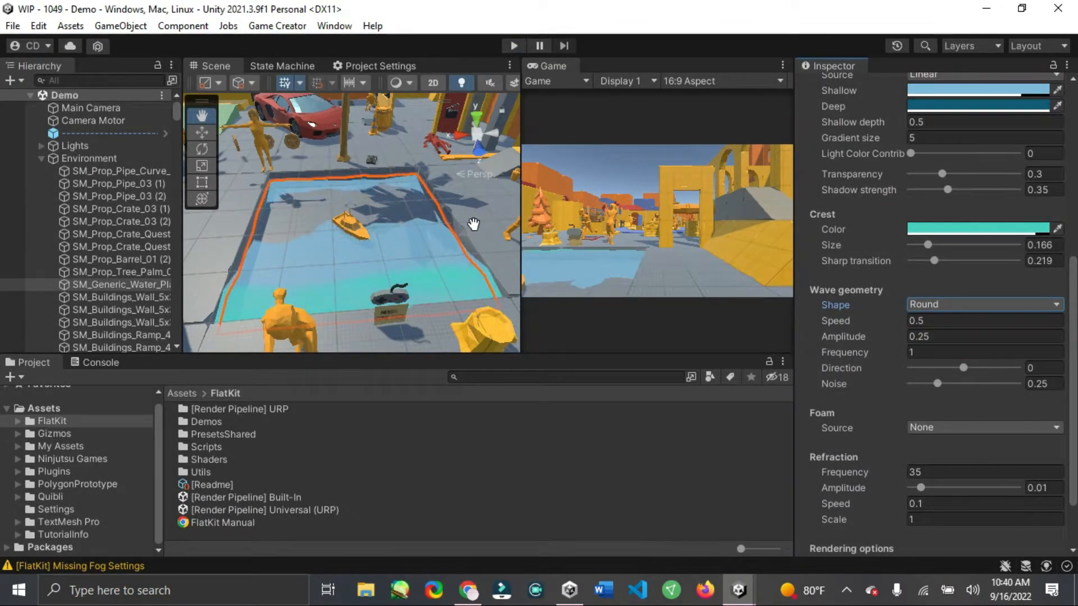
left_click(974, 303)
left_click(974, 356)
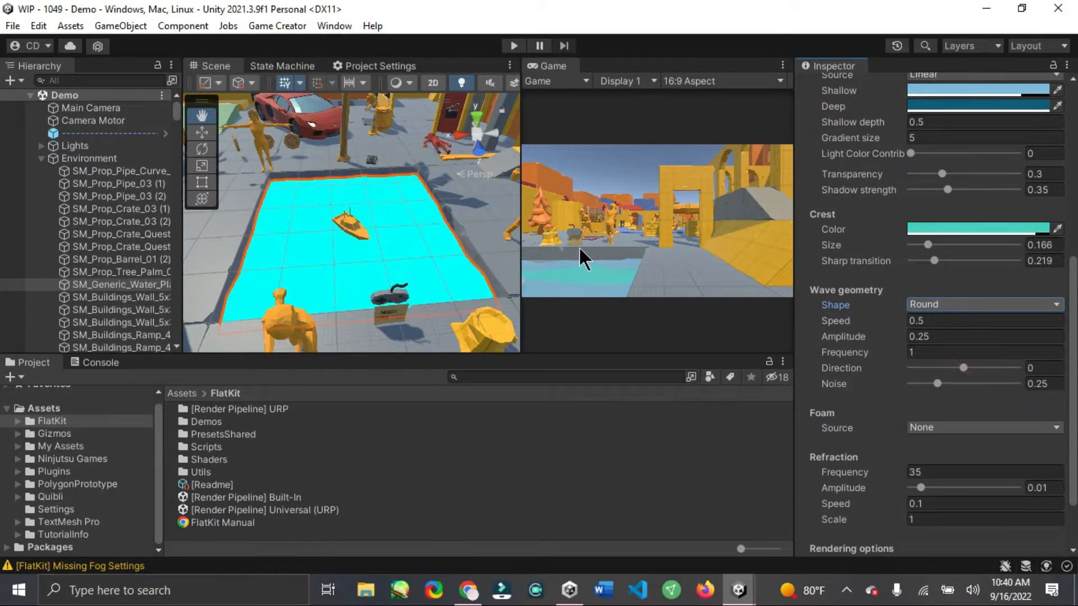
Set the wave geometry's speed to 0.83, amplitude to 0.37, frequency to 3.98 and noise to 0.976.
left_click(917, 320)
type("2.27")
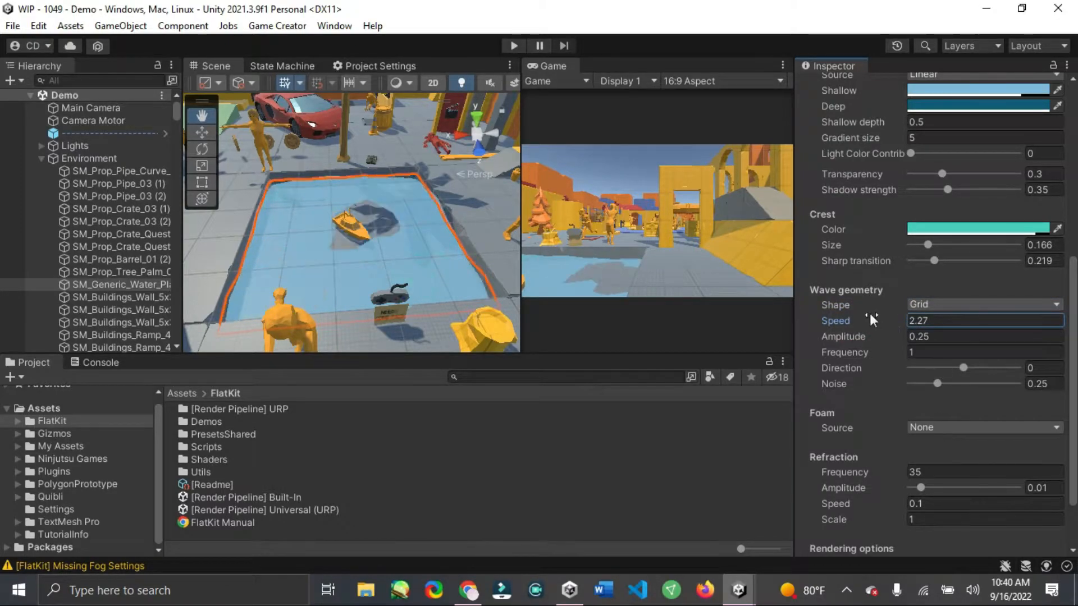
left_click_drag(842, 319, 798, 318)
mouse_move(868, 341)
left_mouse_down()
mouse_move(924, 350)
mouse_move(908, 342)
mouse_move(862, 354)
left_mouse_up()
left_click_drag(860, 355, 1016, 403)
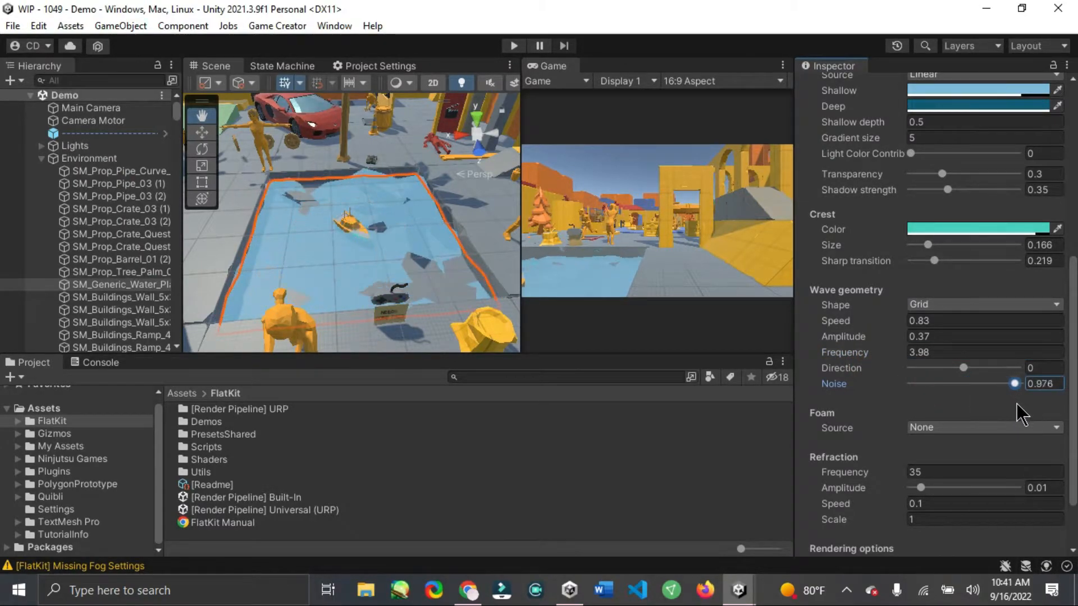
Try other wave directions and set the water's refraction amplitude to 0.0256.
left_click(964, 369)
left_click_drag(965, 369, 976, 371)
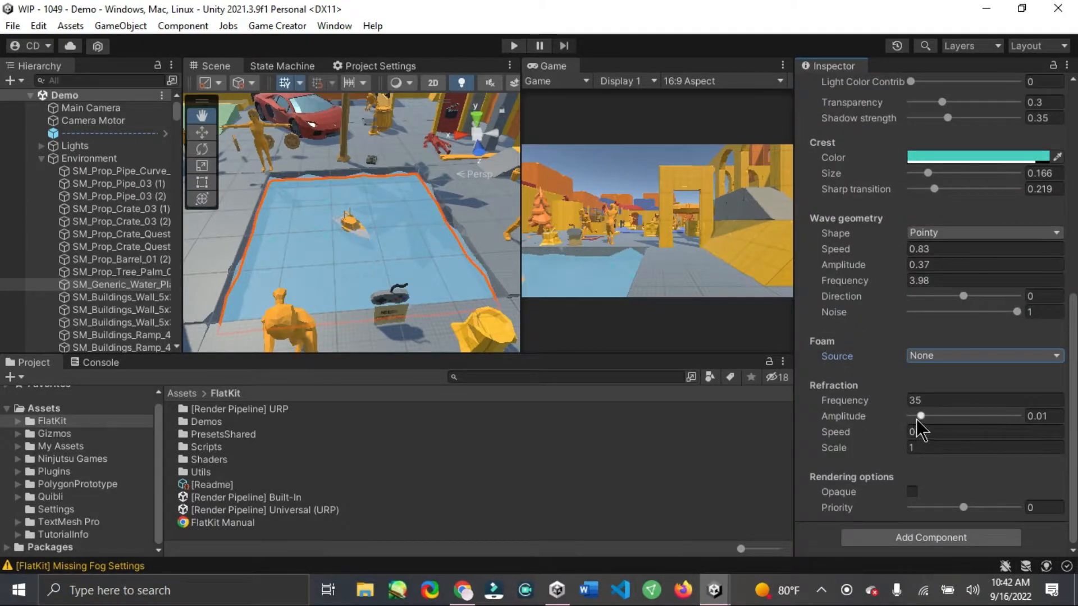
mouse_move(922, 420)
left_mouse_down()
mouse_move(989, 426)
mouse_move(936, 422)
left_mouse_up()
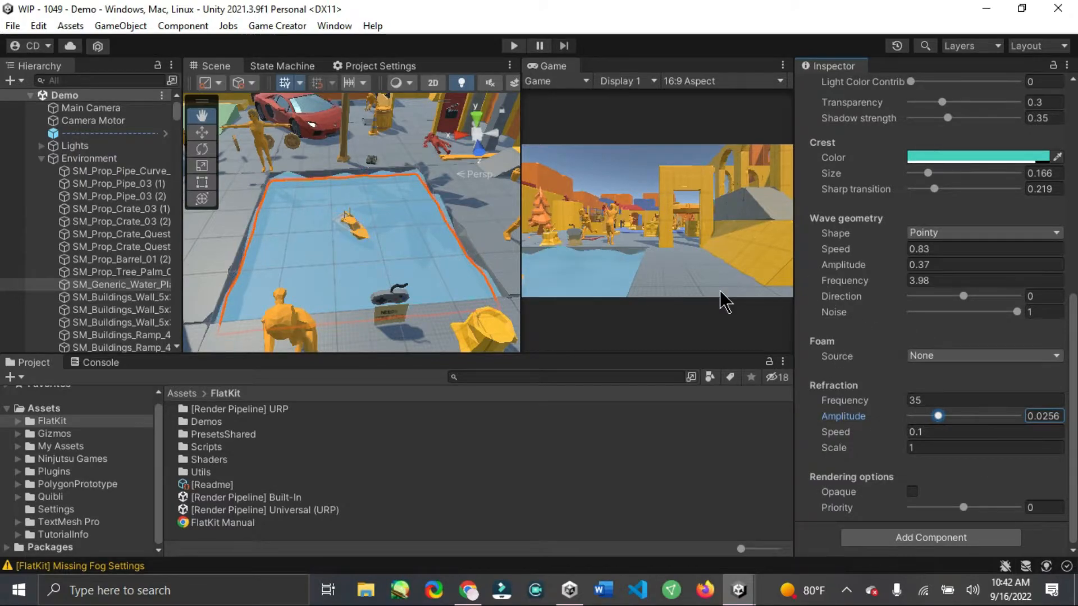
Try the Grid wave shape and raise the wave amplitude to 0.5.
scroll(884, 393, "up", 6)
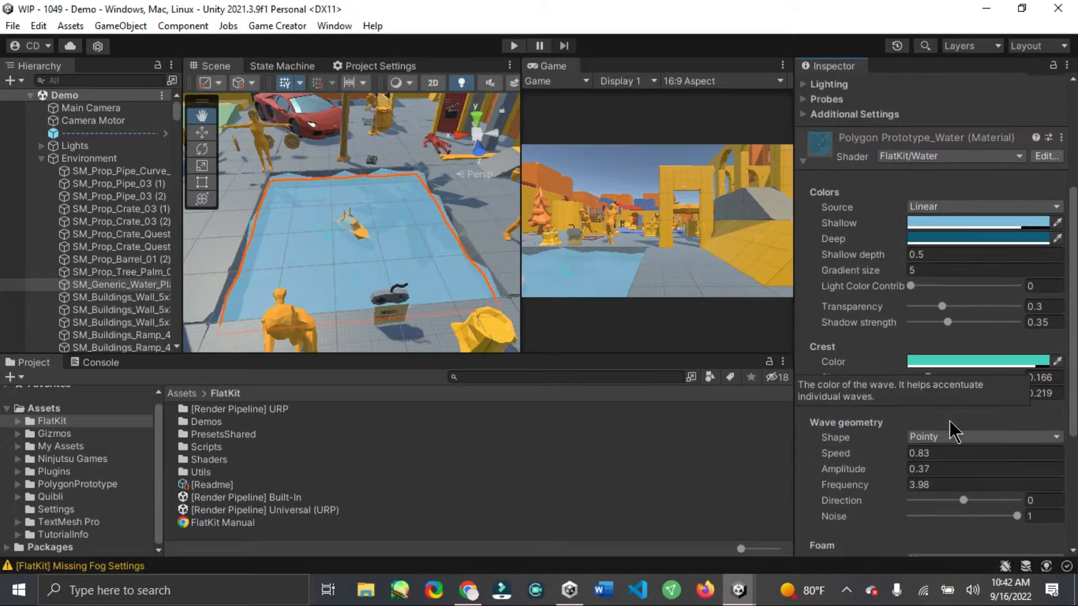
left_click(923, 434)
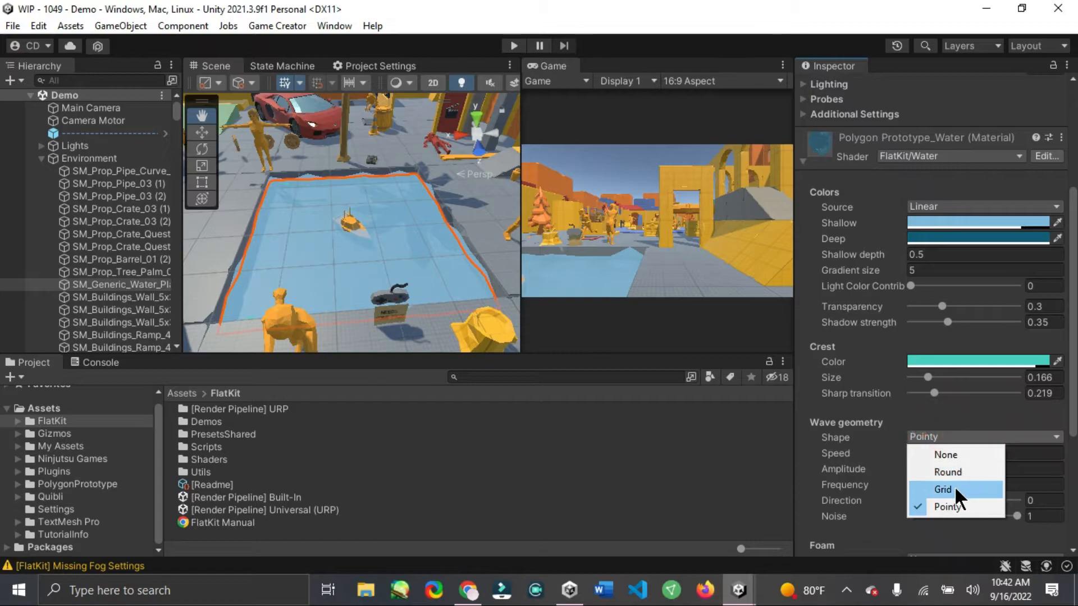
left_click(954, 486)
scroll(861, 426, "down", 3)
left_click_drag(845, 430, 959, 443)
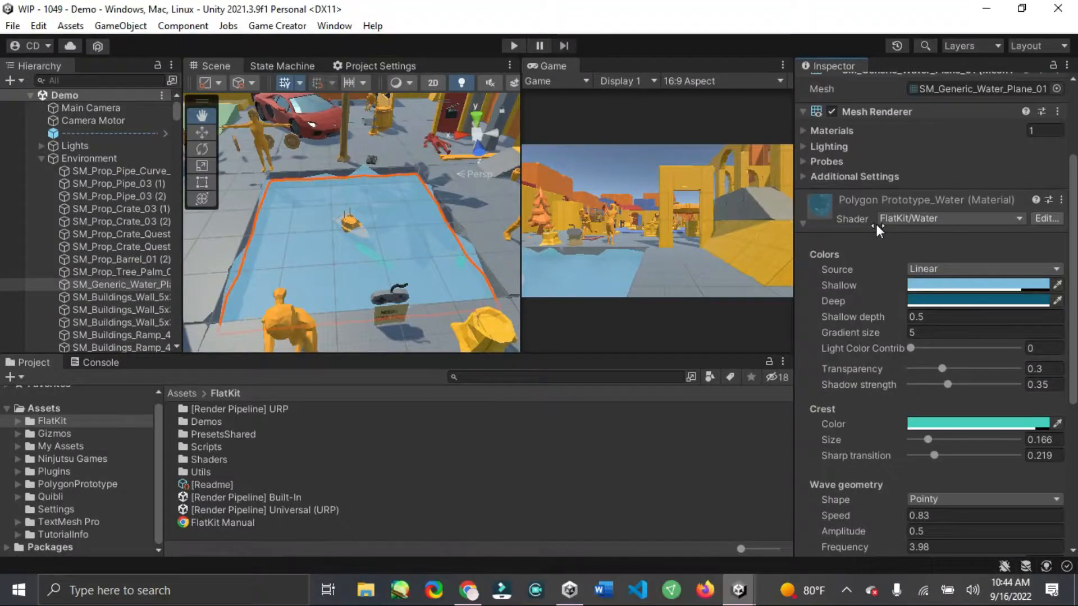
Switch the water's color source to Gradient Texture and make the gradient's starting color pink.
left_click(941, 270)
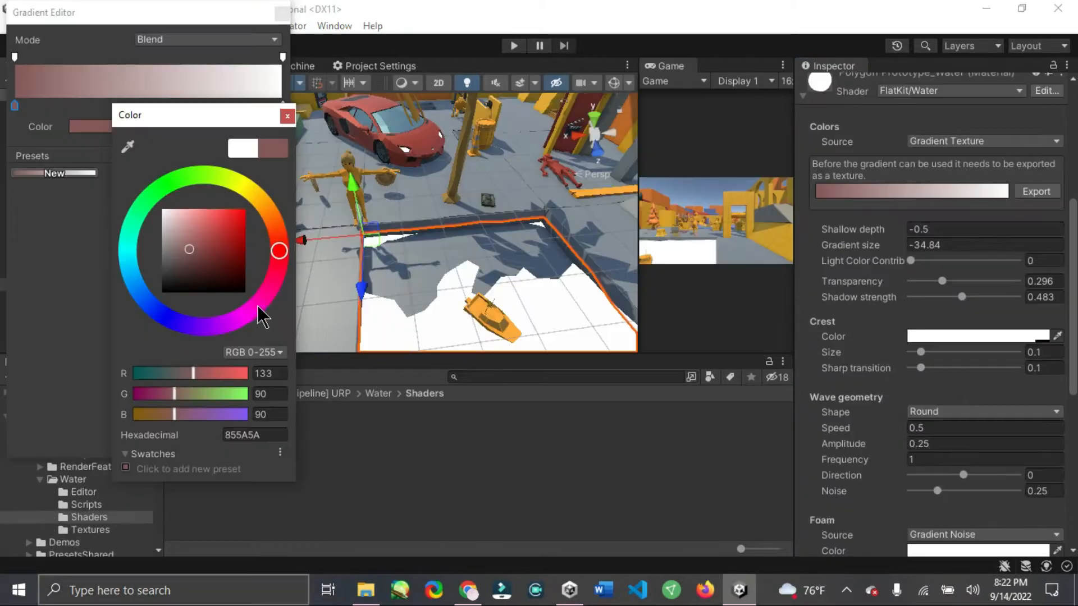
left_click(268, 302)
left_click_drag(219, 253, 250, 221)
left_click(246, 314)
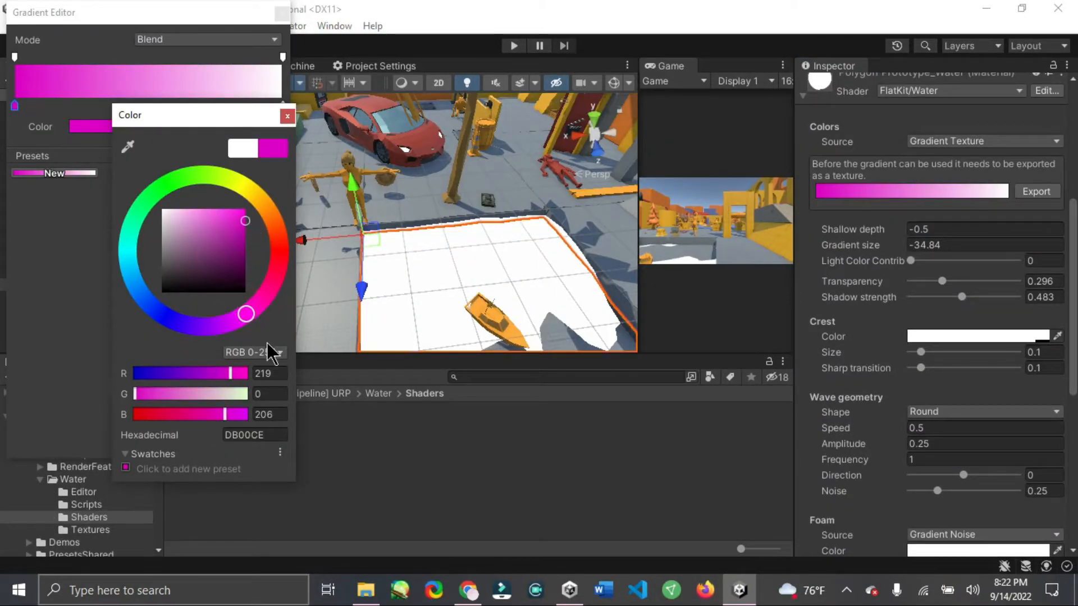
left_click_drag(251, 307, 270, 288)
left_click_drag(227, 234, 210, 209)
left_click(287, 117)
Make the gradient's end color blue-violet and set the water's gradient size to 1.
left_click(279, 105)
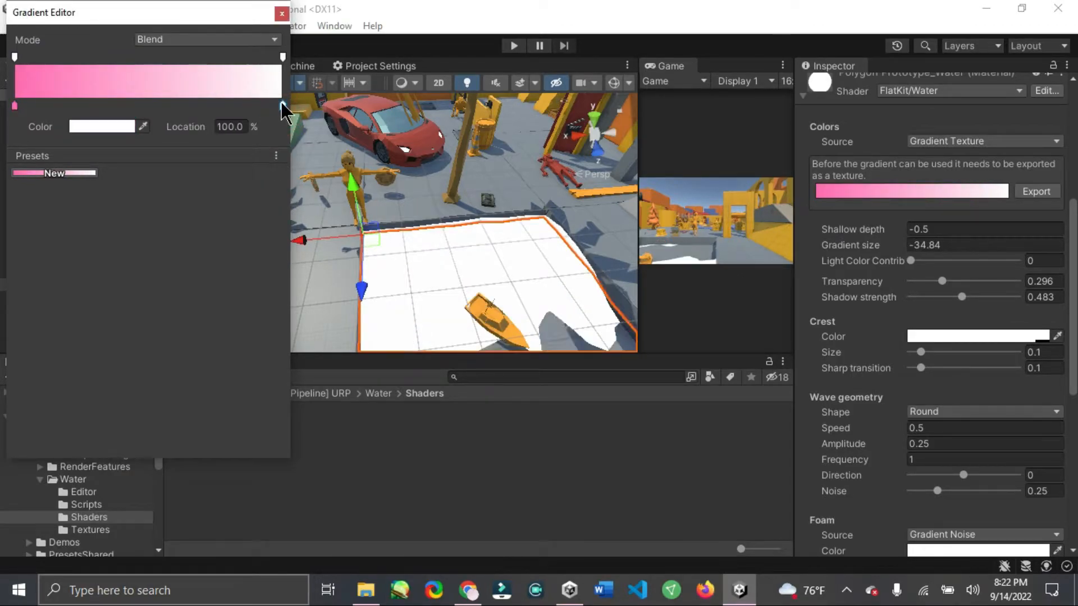
left_click(131, 126)
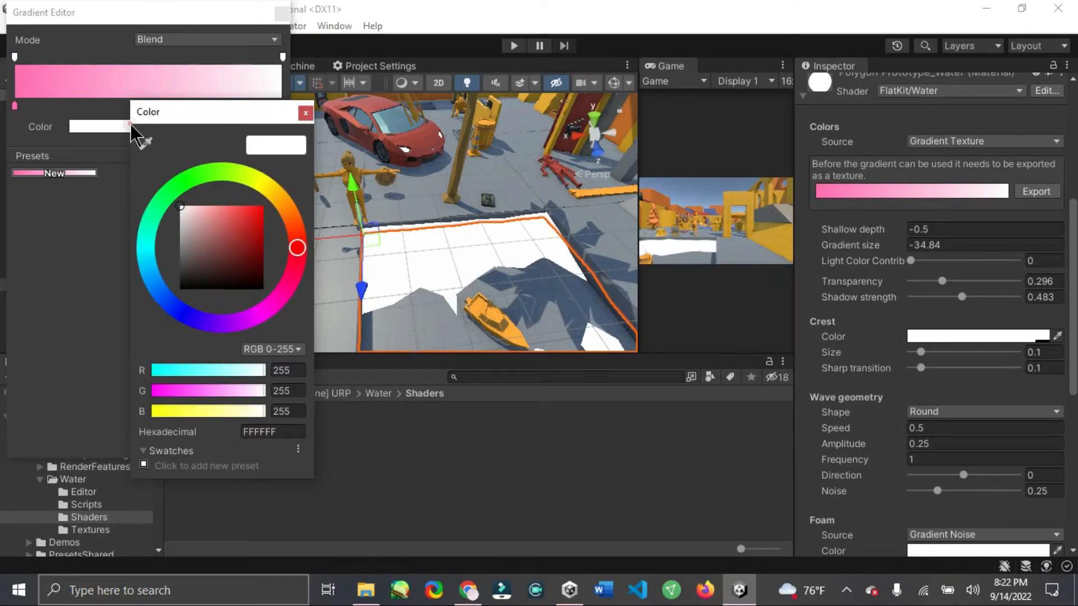
left_click(180, 308)
left_click(275, 235)
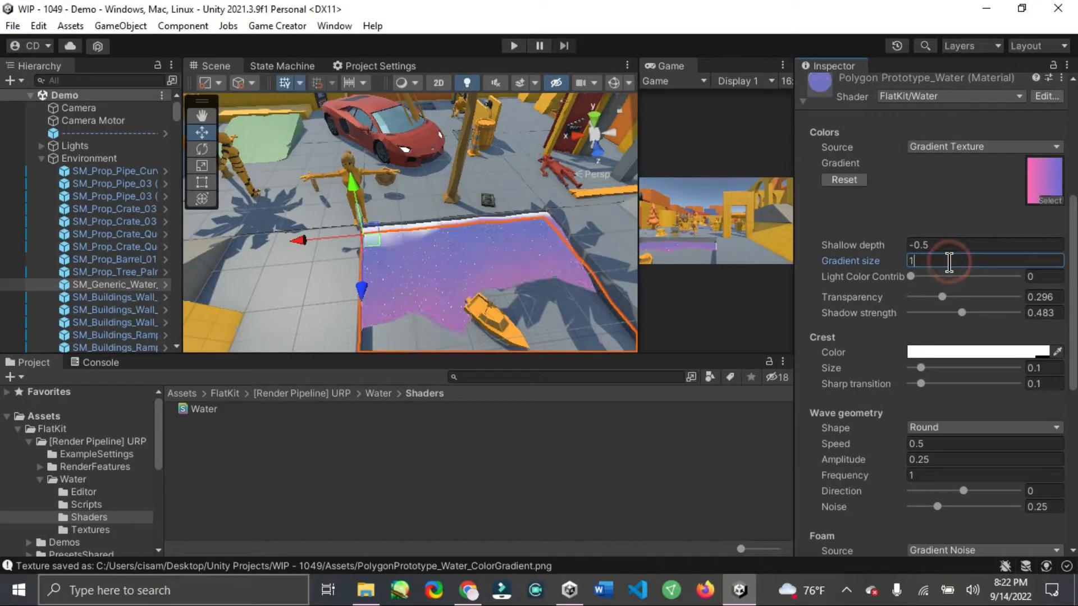
type("1")
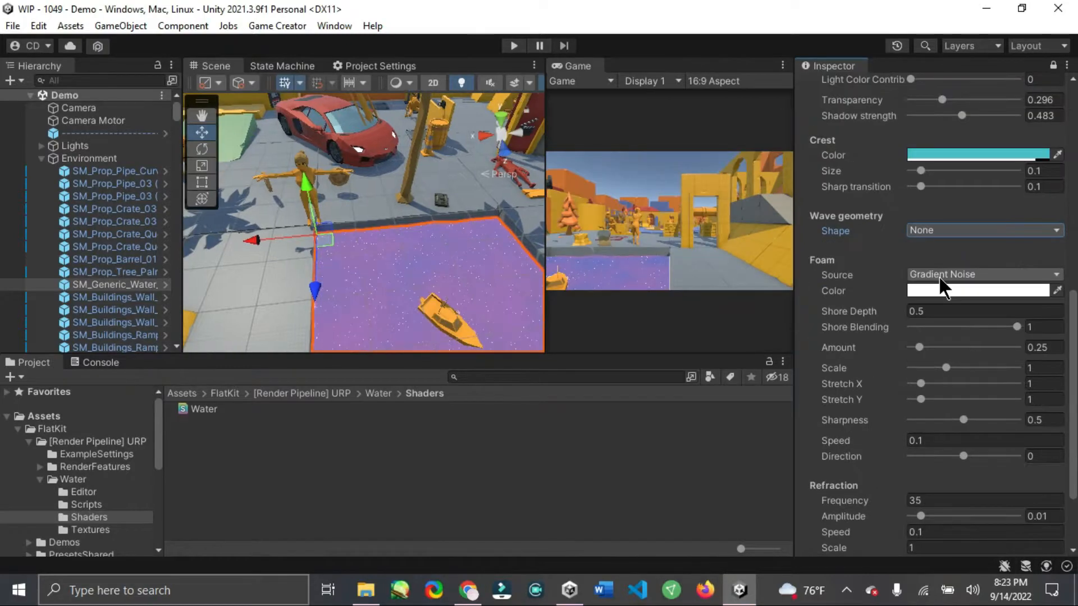
scroll(394, 248, "down", 8)
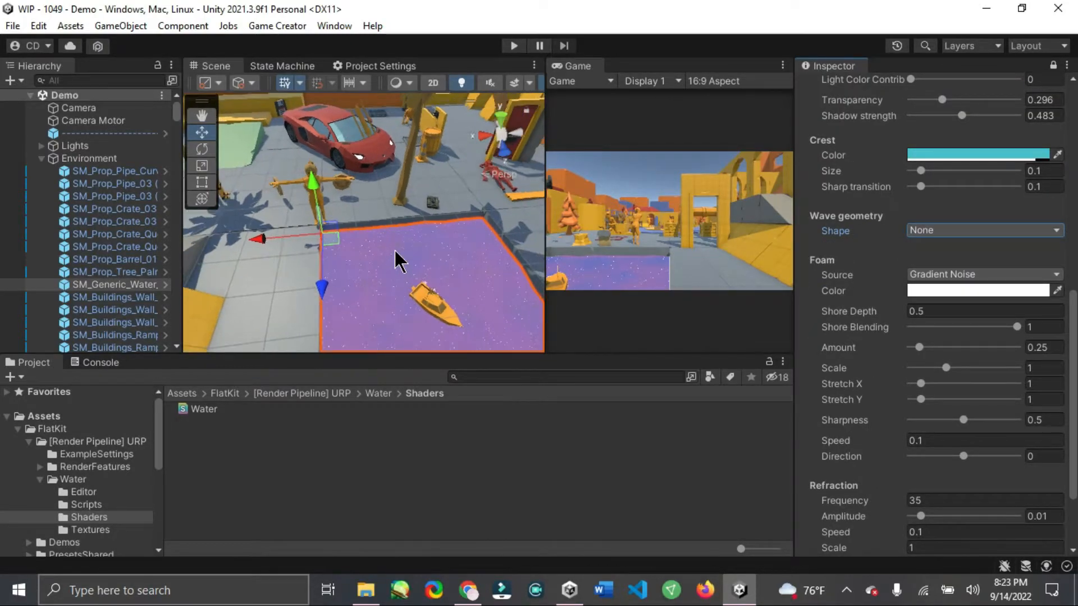
scroll(394, 248, "up", 6)
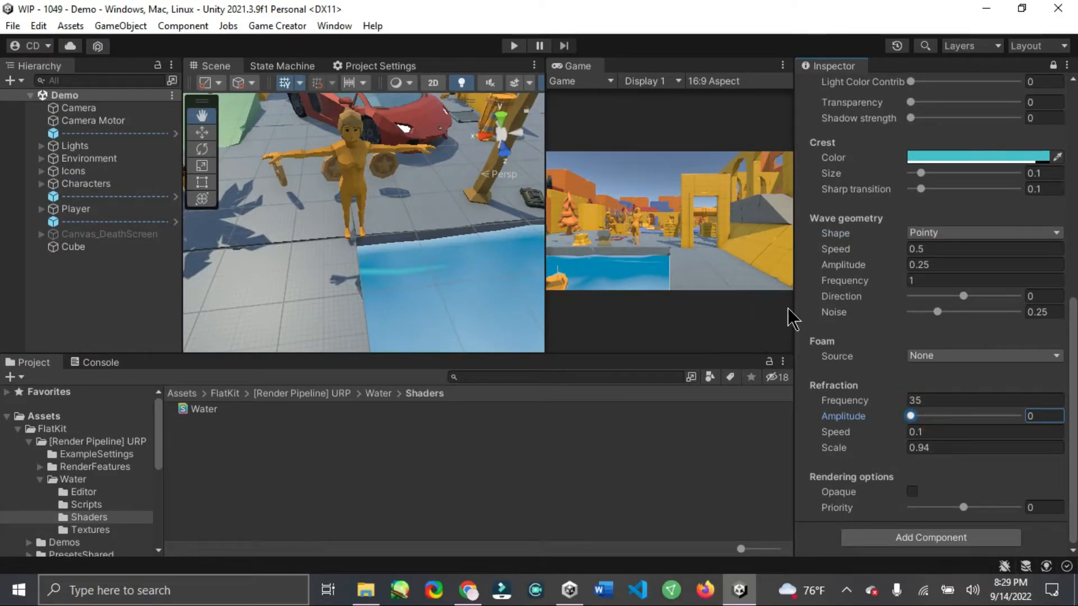
left_click(821, 307)
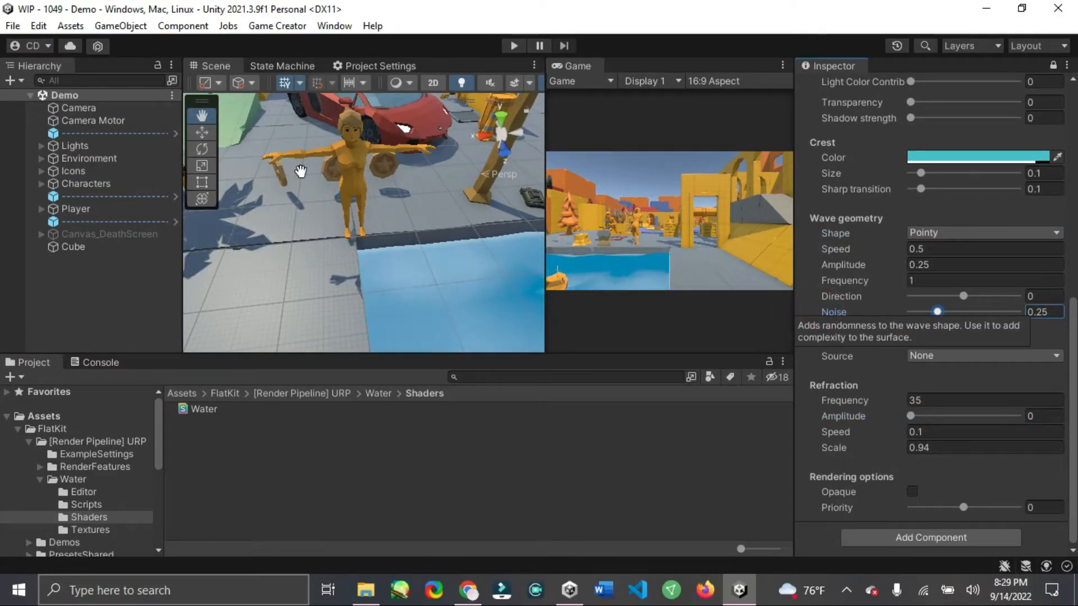
left_click_drag(344, 166, 366, 203)
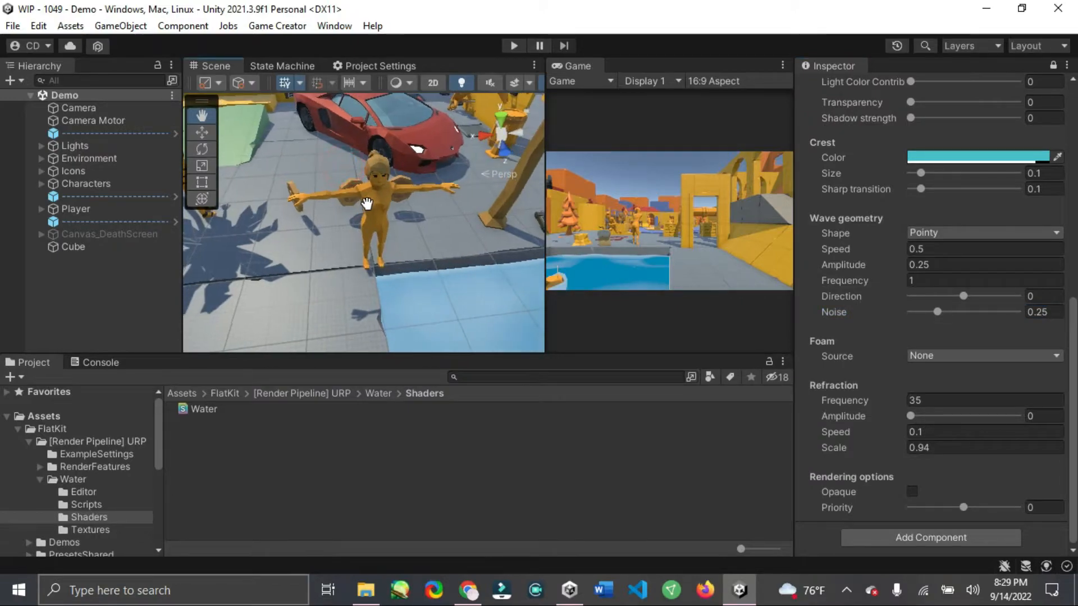
scroll(366, 203, "up", 3)
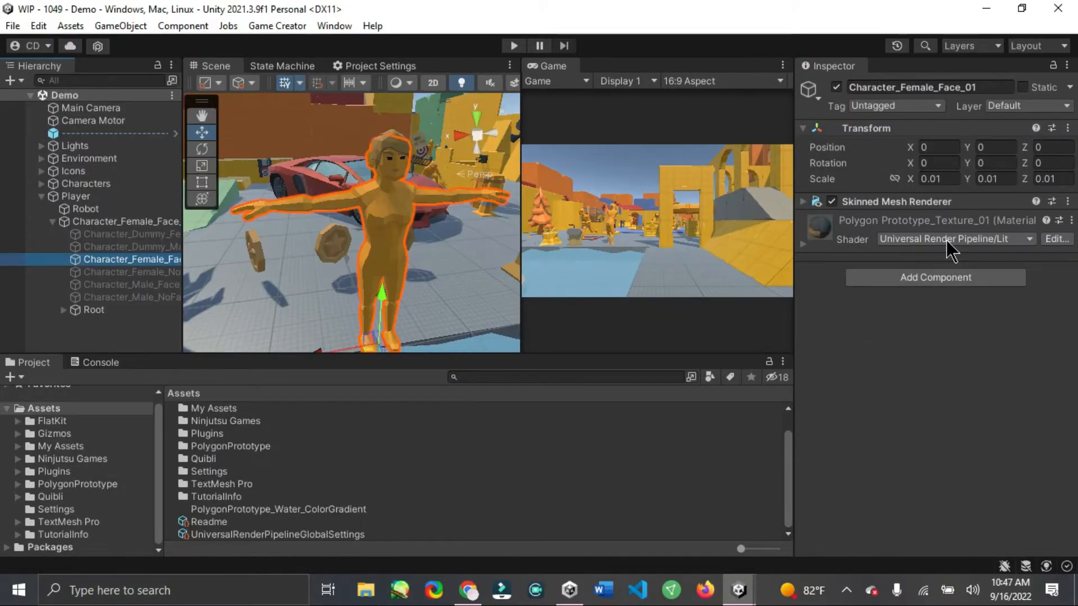
Change the shader of Character_Female_Face_01's Polygon Prototype_Texture_01 material to FlatKit/Stylized Surface.
left_click(948, 238)
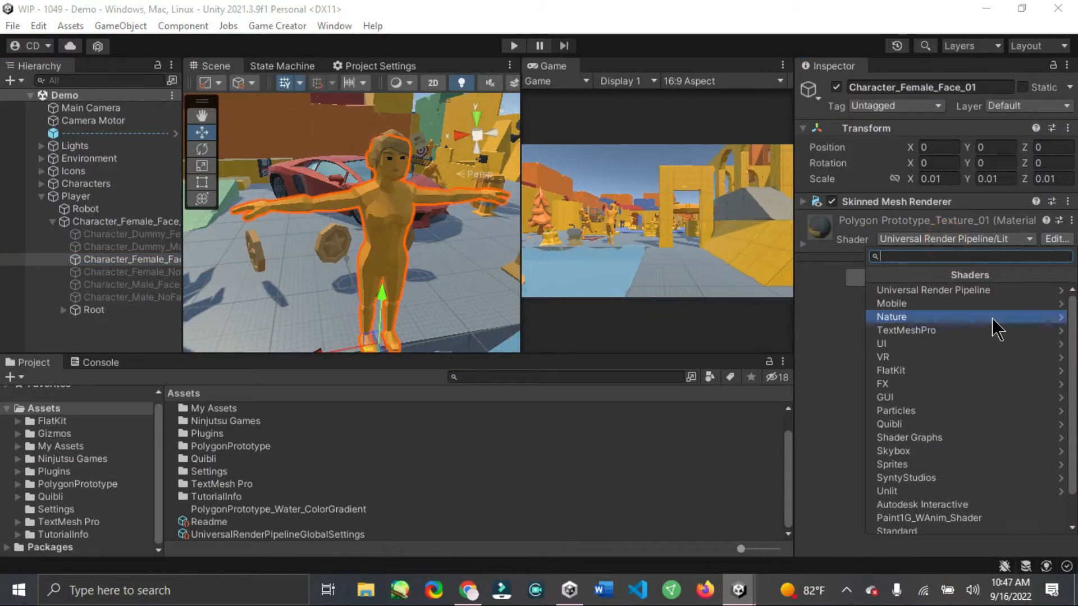
left_click(921, 370)
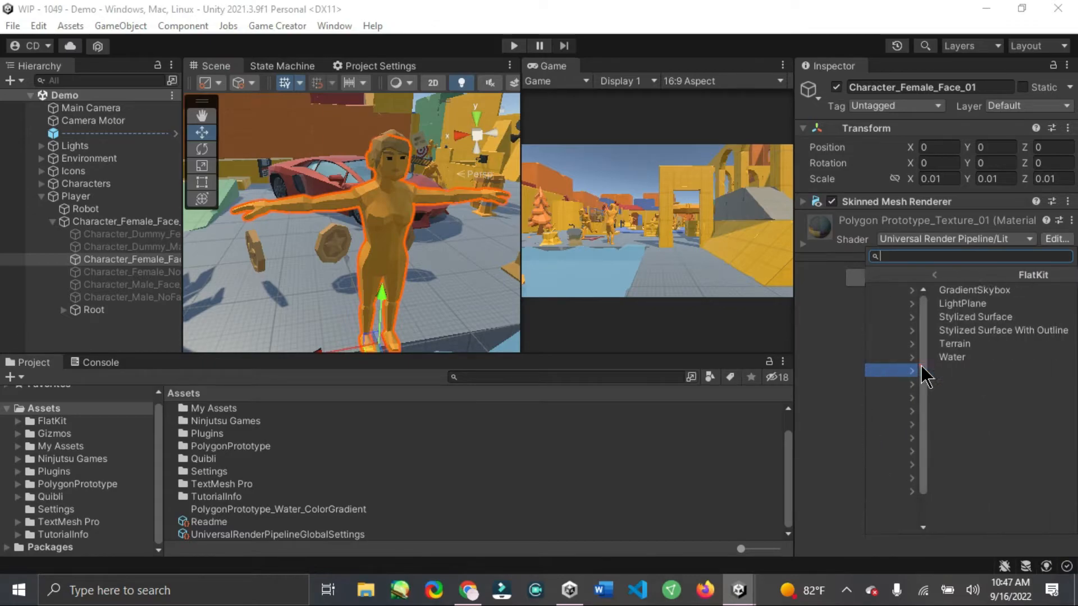
left_click(986, 329)
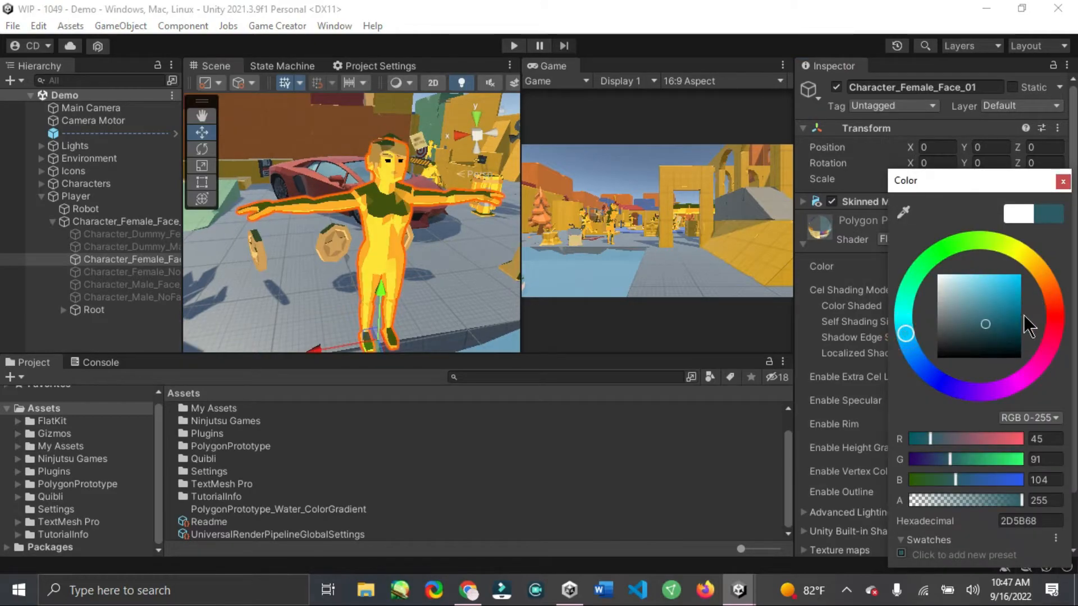
Tint the character material's Color light pink and set its Color Shaded to FF9C9C.
mouse_move(997, 328)
left_mouse_down()
mouse_move(996, 268)
mouse_move(985, 279)
mouse_move(1002, 291)
left_mouse_up()
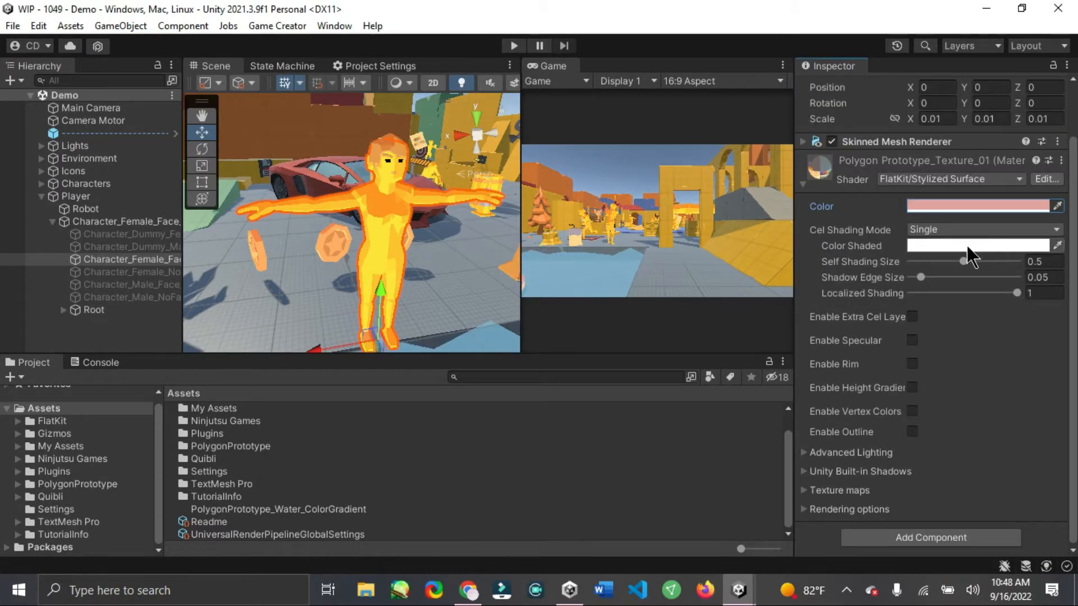
left_click(966, 245)
mouse_move(977, 275)
left_mouse_down()
mouse_move(979, 285)
mouse_move(955, 275)
mouse_move(956, 290)
mouse_move(989, 274)
mouse_move(969, 254)
left_mouse_up()
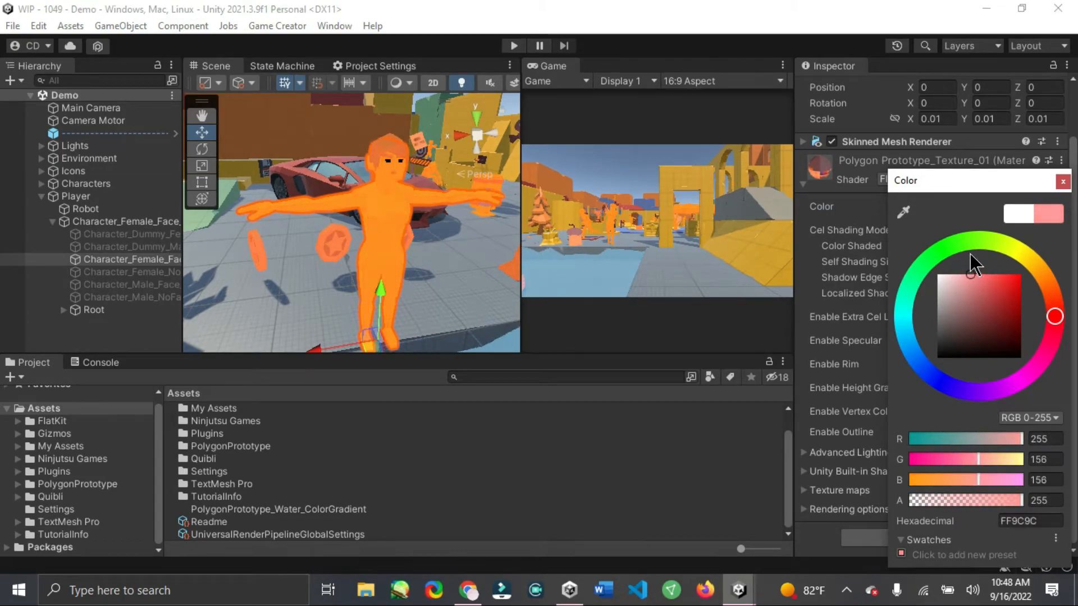
left_click(1063, 181)
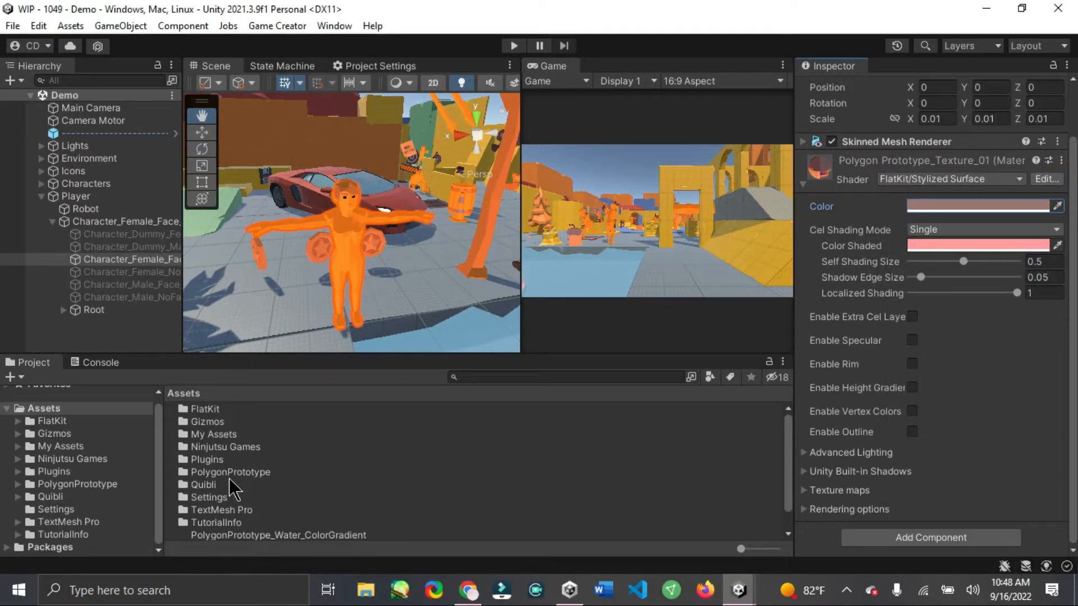
Create a new material in the Assets folder and set its Base Map color to light pink FFAAF1.
left_click(59, 418)
left_click(58, 409)
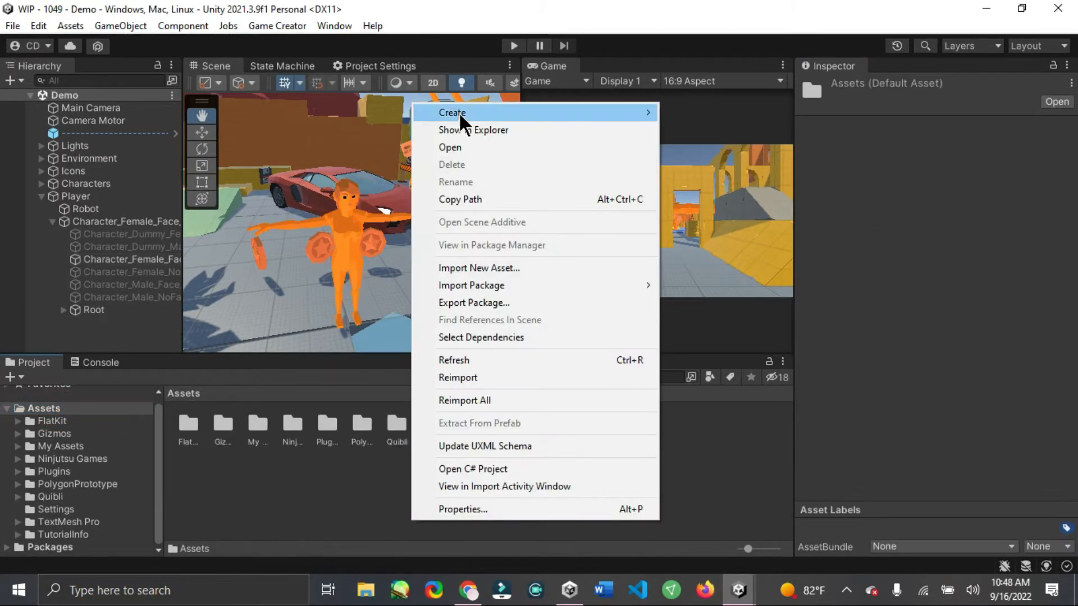
left_click(459, 112)
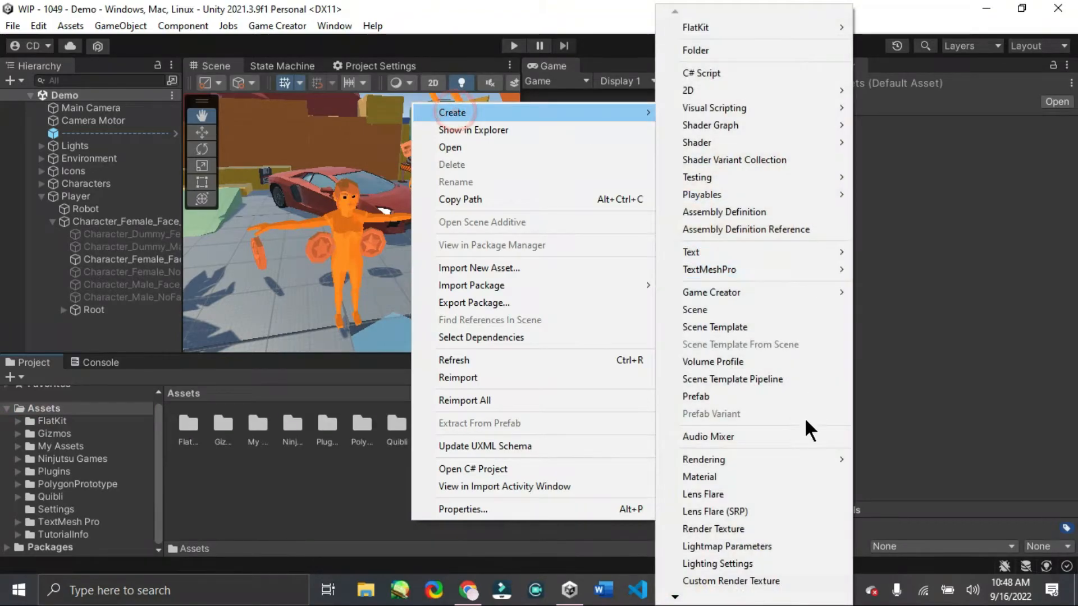
left_click(770, 476)
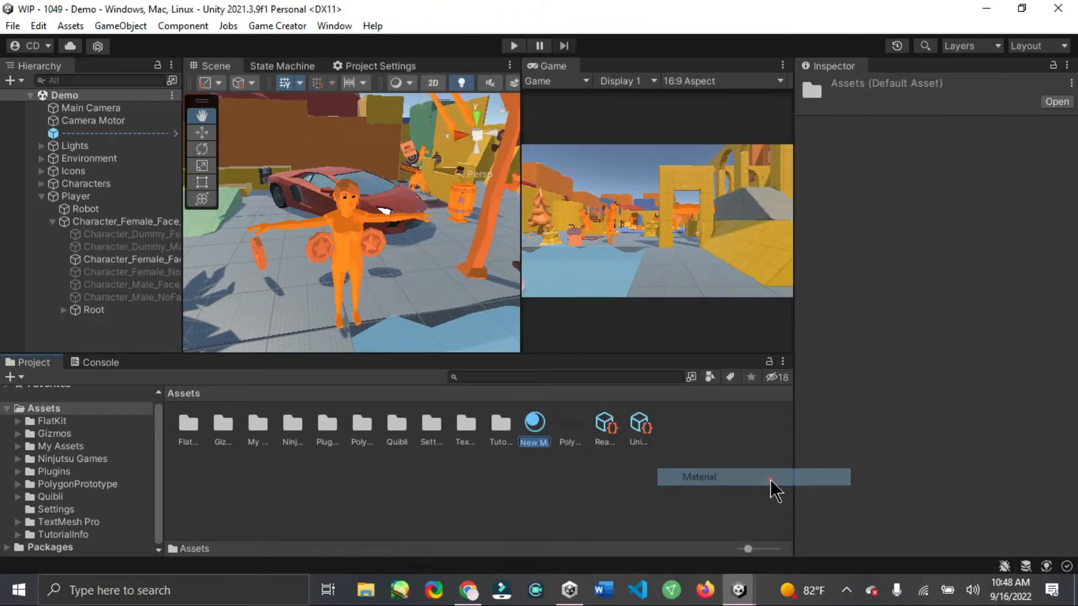
left_click(1003, 248)
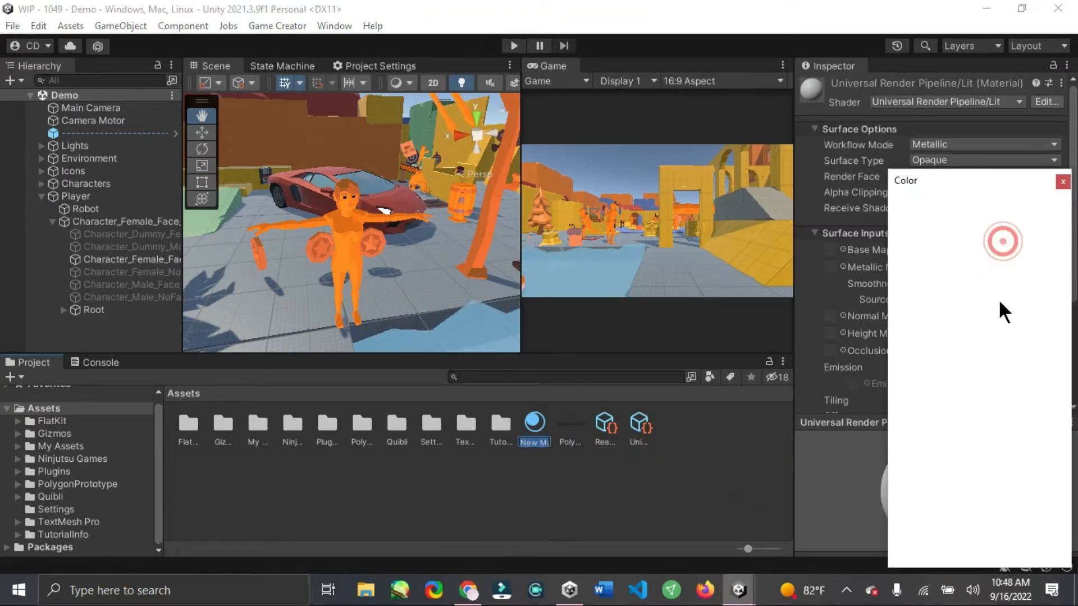
left_click(1026, 365)
left_click_drag(983, 283, 967, 274)
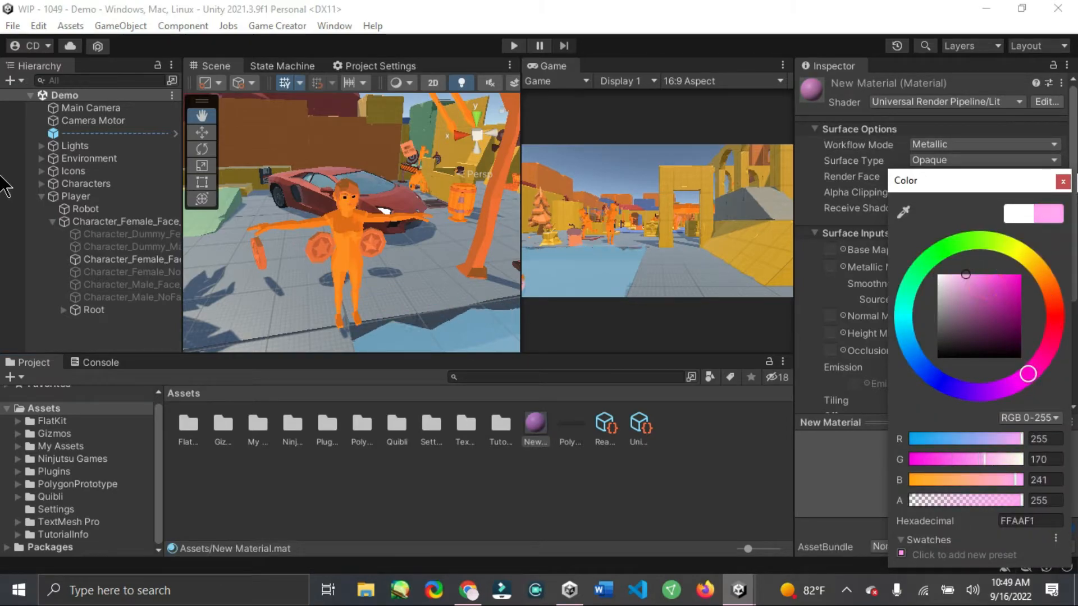
left_click(1062, 181)
Change the new material's shader to FlatKit/Stylized Surface and apply the material to the player character's body.
left_click(979, 101)
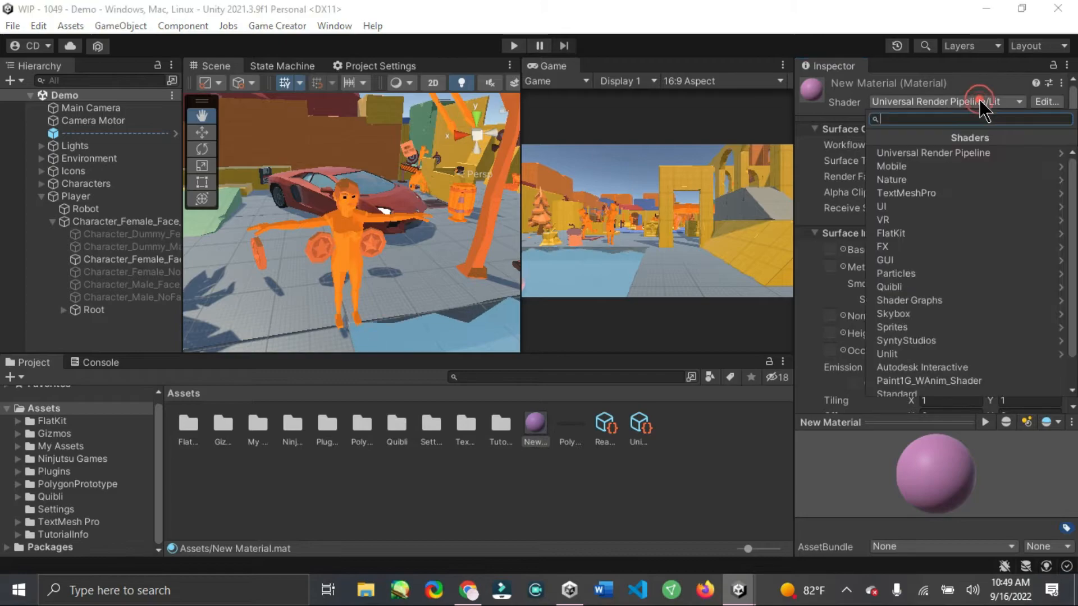
left_click(933, 232)
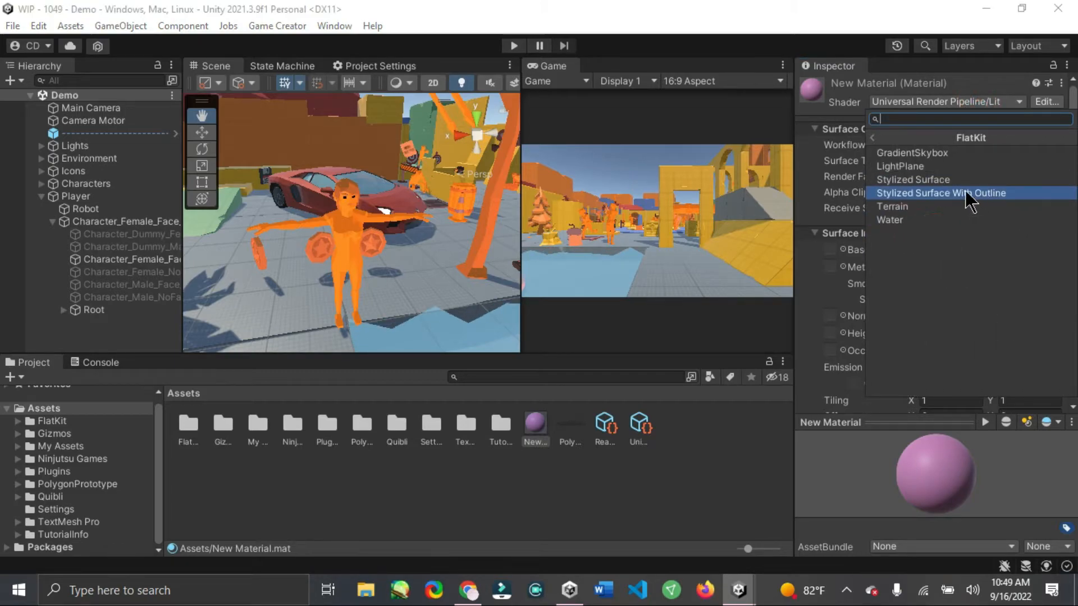
left_click(957, 181)
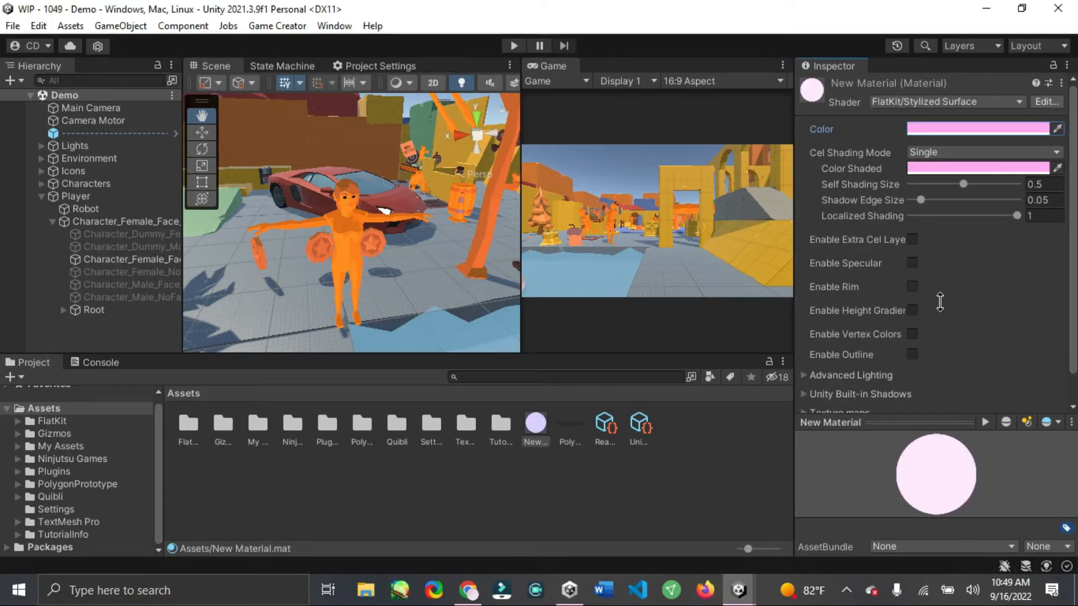
left_click(611, 483)
left_click_drag(536, 422, 352, 222)
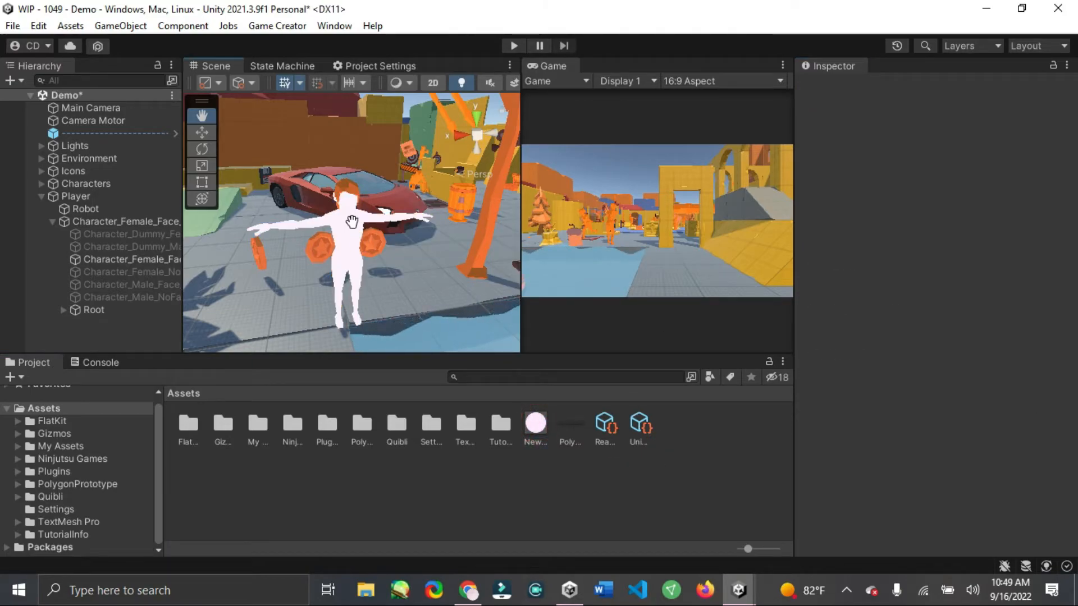
scroll(379, 335, "up", 5)
left_click_drag(370, 182, 414, 299)
With the new material's Cel Shading Mode at None, change its Color to bright magenta and save the scene.
left_click(539, 430)
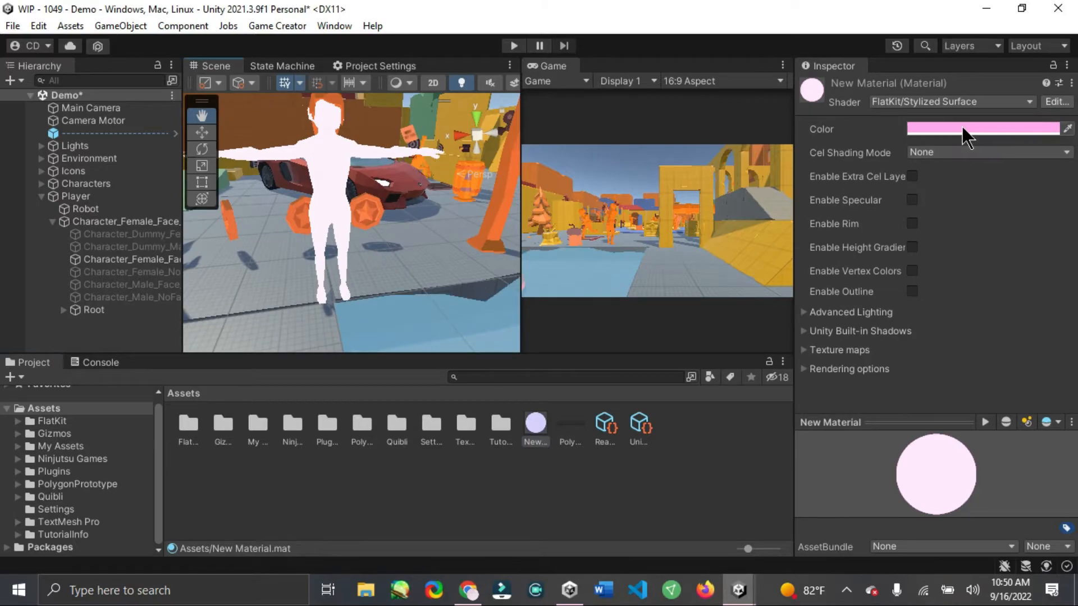
left_click(961, 126)
left_click_drag(993, 213, 999, 221)
left_click(1063, 115)
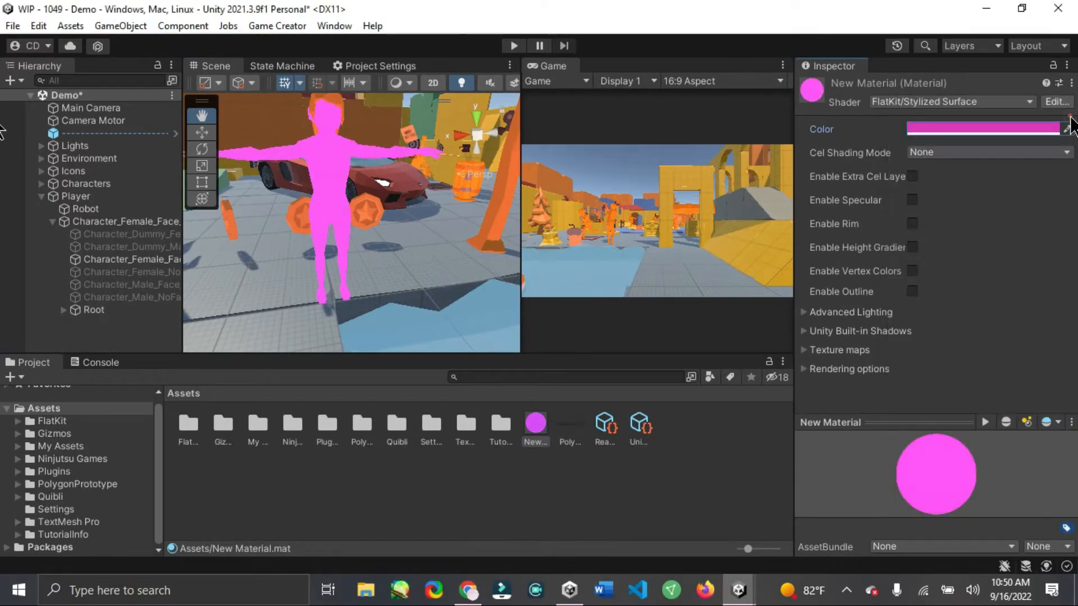
left_click_drag(548, 231, 545, 230)
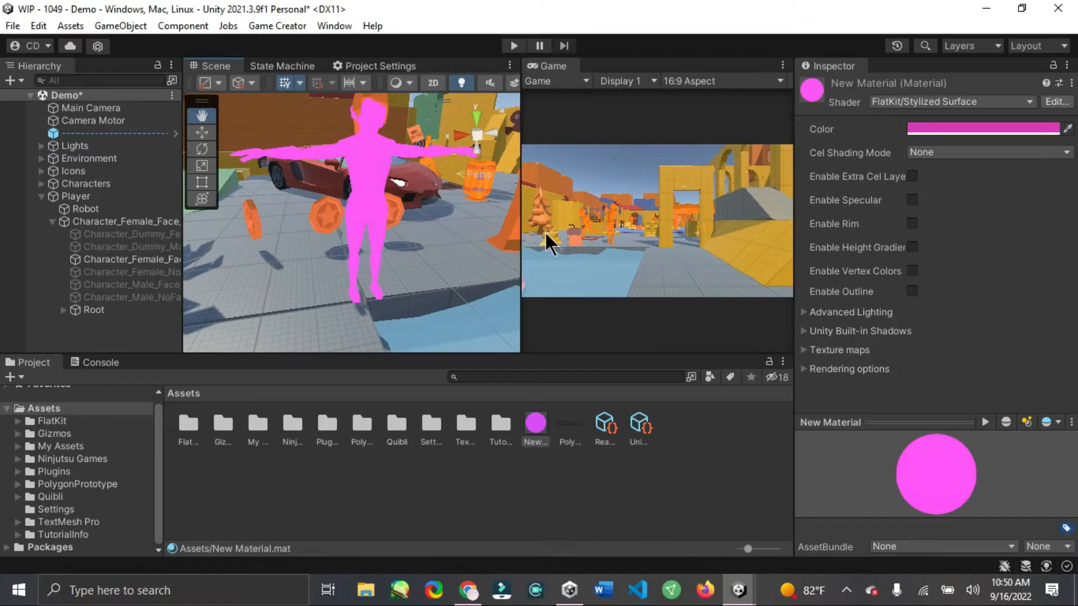
key("ctrl+s")
Try the material's extra cel layer with Color Shaded at dark purple 5A194D, and switch the layer off again.
left_click(913, 176)
left_click(913, 176)
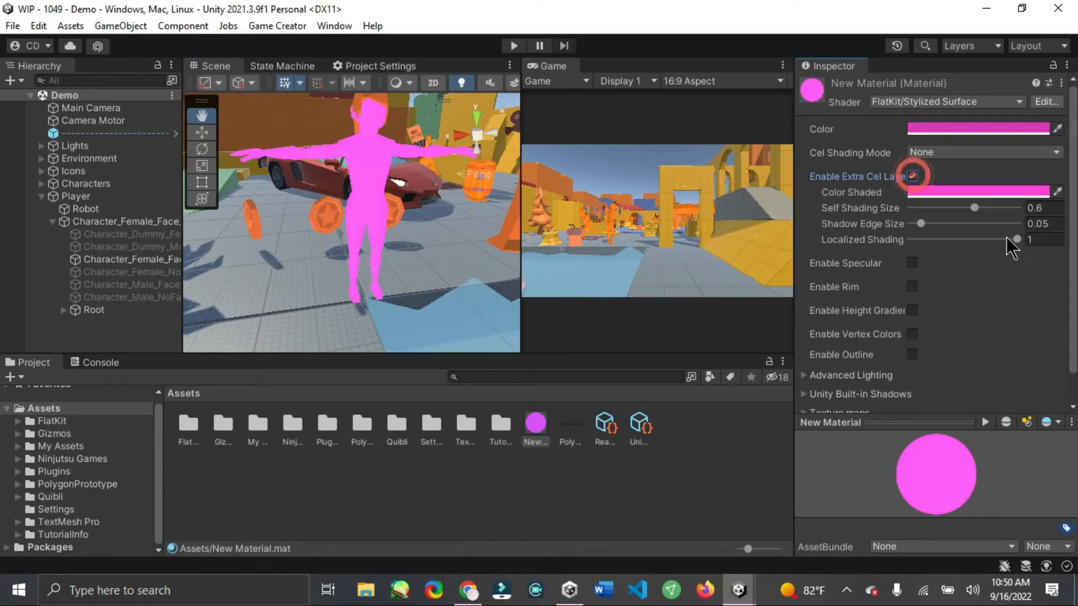
left_click(961, 192)
mouse_move(1003, 304)
left_mouse_down()
mouse_move(993, 305)
mouse_move(992, 331)
left_mouse_up()
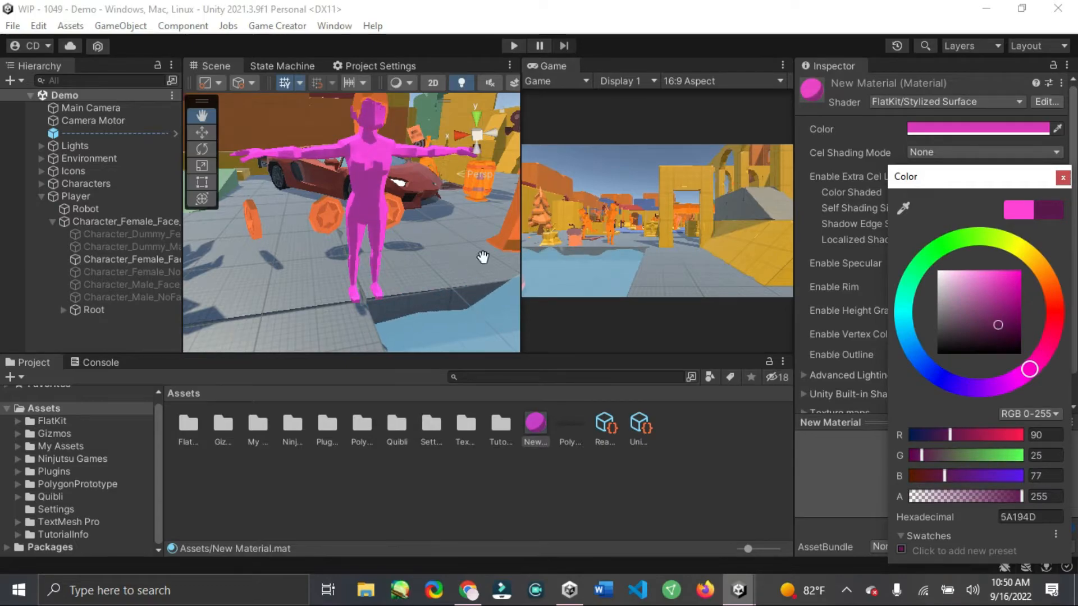
mouse_move(396, 144)
left_mouse_down()
mouse_move(362, 196)
mouse_move(405, 164)
left_mouse_up()
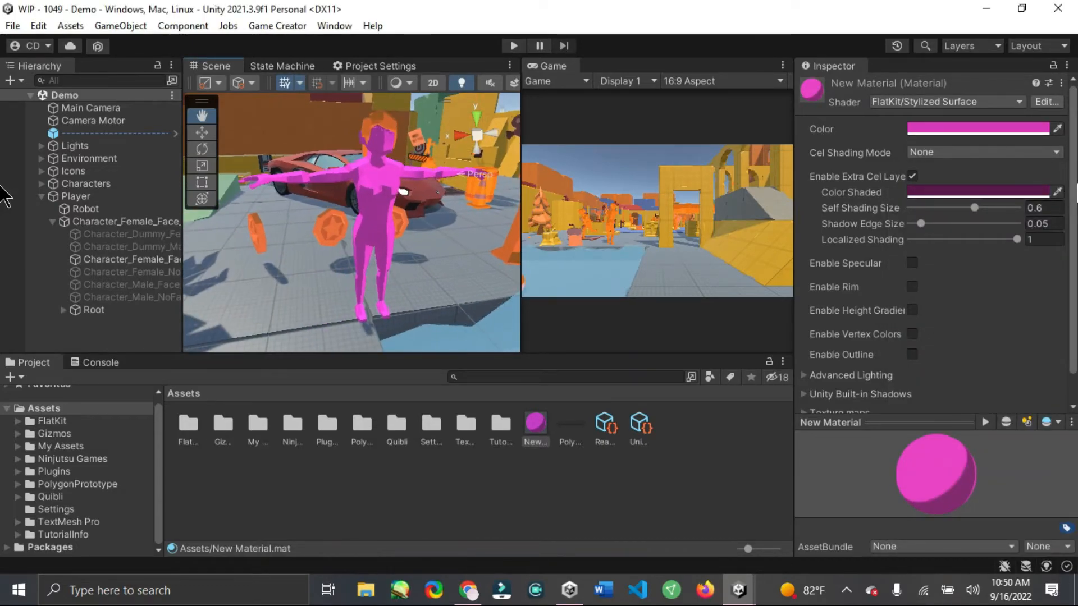
left_click(912, 175)
Try the material's specular highlight, inspecting it on the character from near and far, and disable it again.
left_click(914, 200)
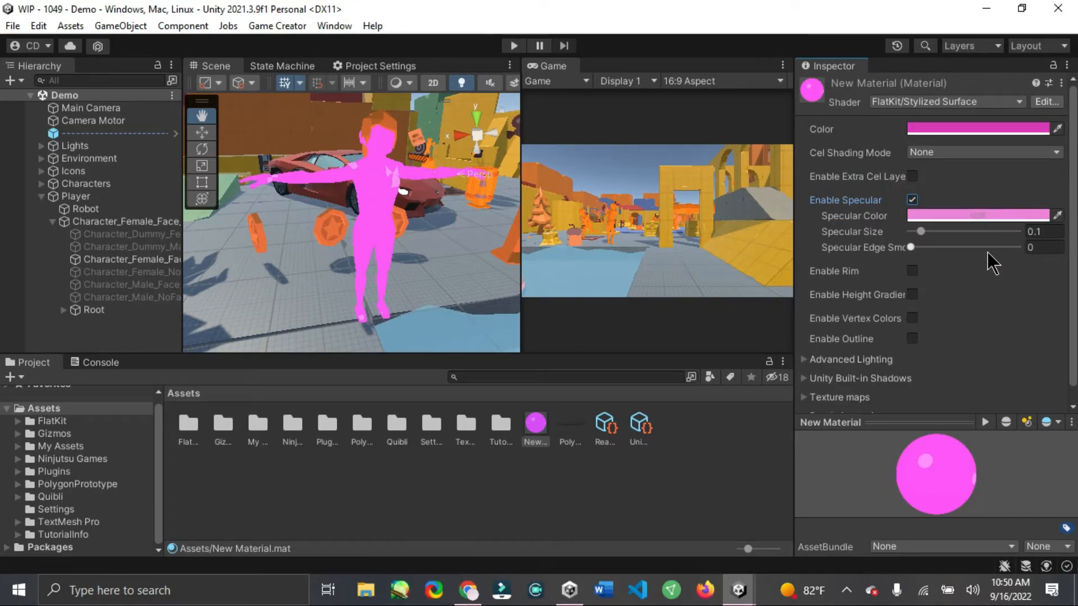
left_click_drag(399, 161, 353, 164)
scroll(355, 238, "up", 4)
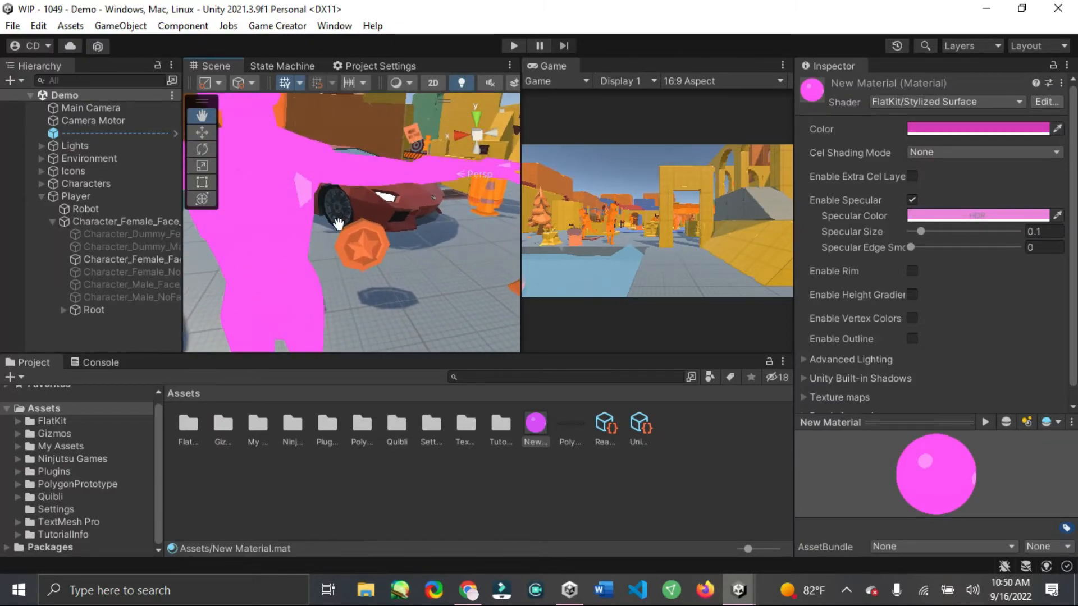
scroll(339, 224, "down", 5)
left_click_drag(339, 224, 365, 250)
scroll(418, 261, "up", 3)
scroll(419, 260, "down", 3)
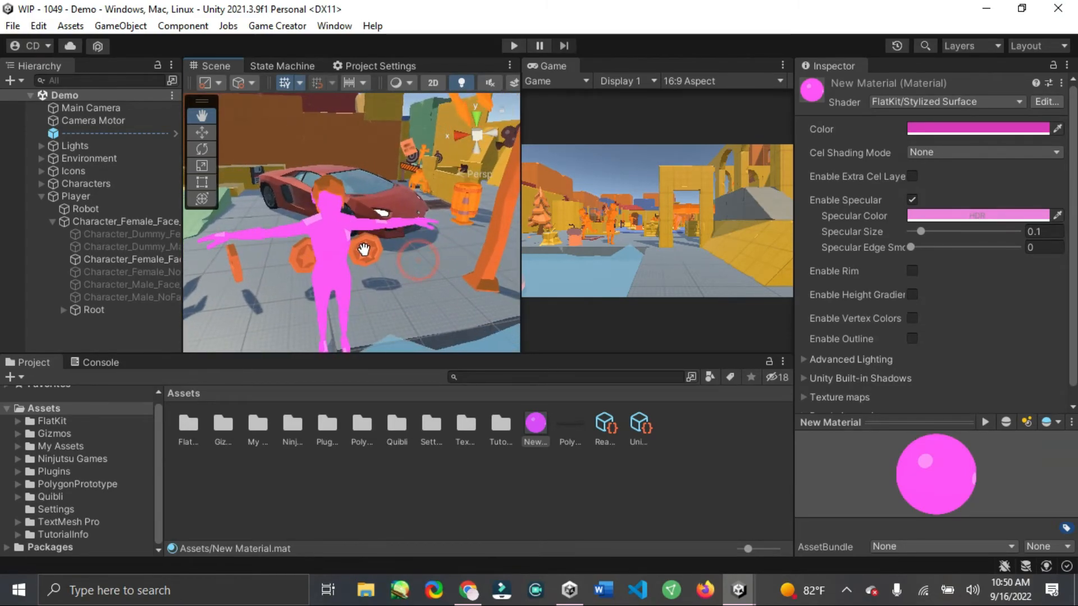
left_click(912, 200)
Enable the material's rim effect, set the Rim Color to blue (RGB 8, 33, 183), and inspect it on the character.
key("space")
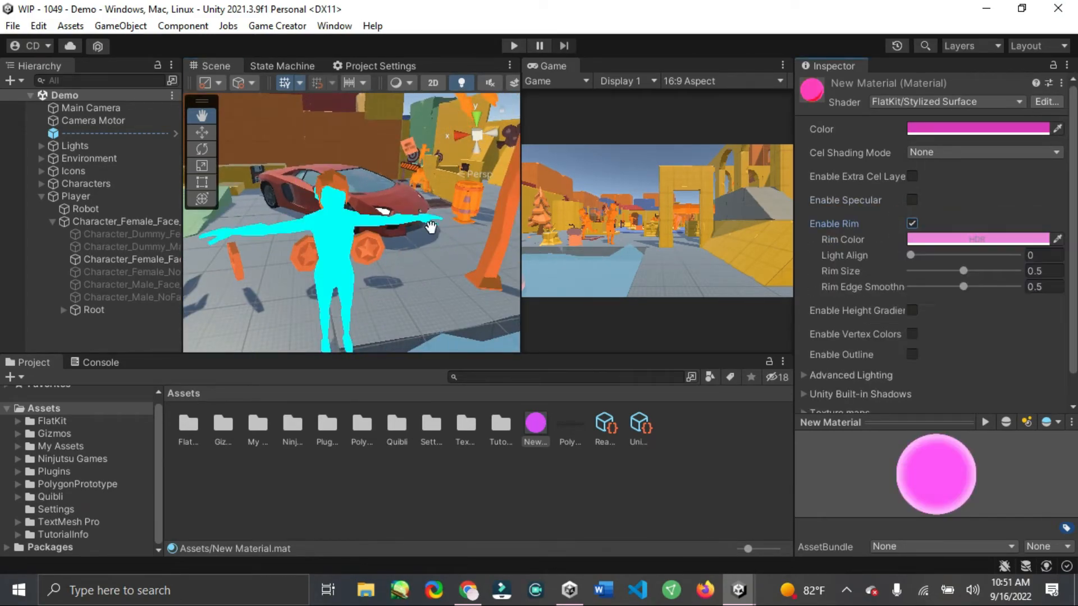
left_click_drag(345, 259, 341, 230)
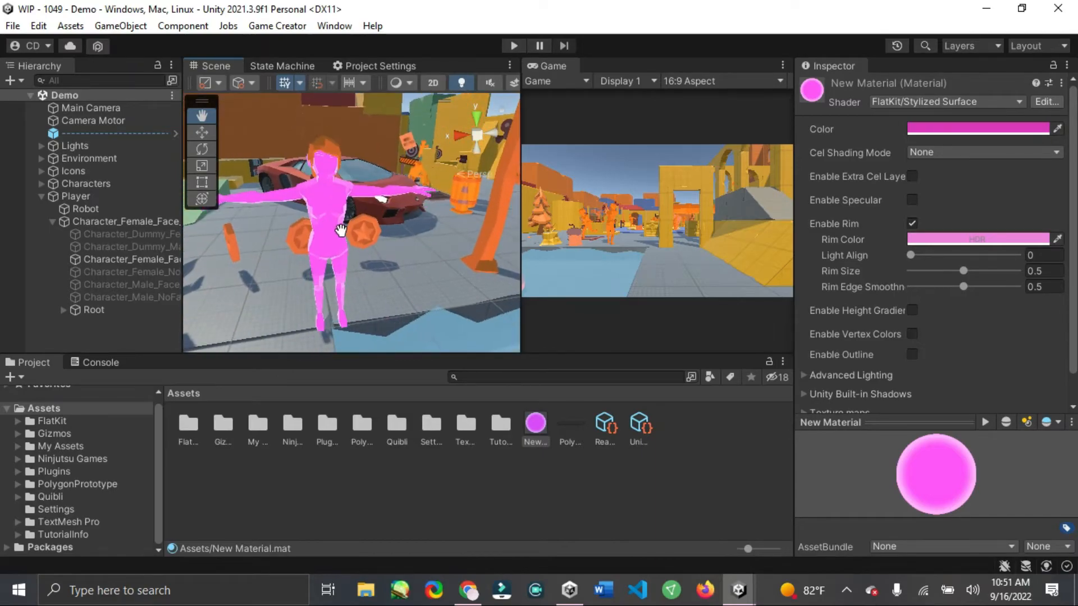
left_click(988, 237)
left_click(932, 324)
left_click(984, 255)
left_click_drag(985, 254, 1018, 247)
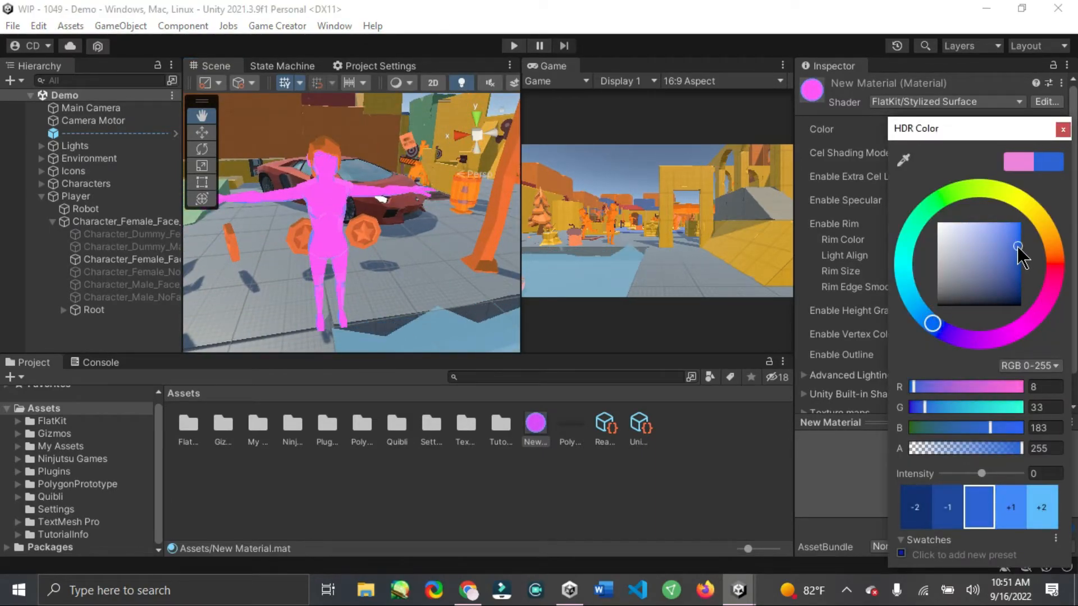
left_click(1063, 129)
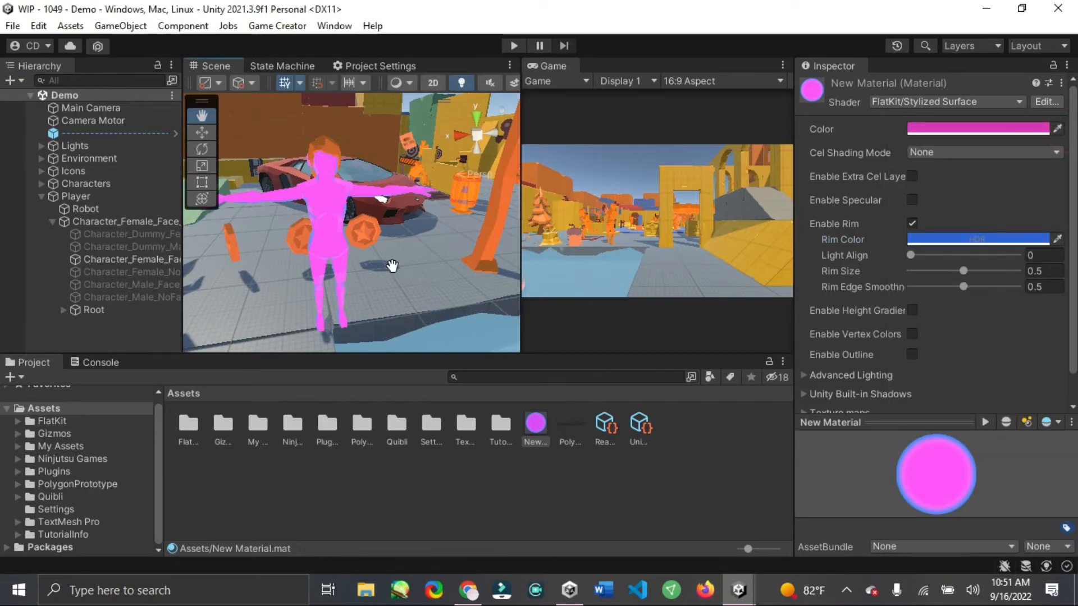
left_click_drag(525, 278, 416, 260)
scroll(416, 260, "up", 3)
scroll(415, 259, "down", 5)
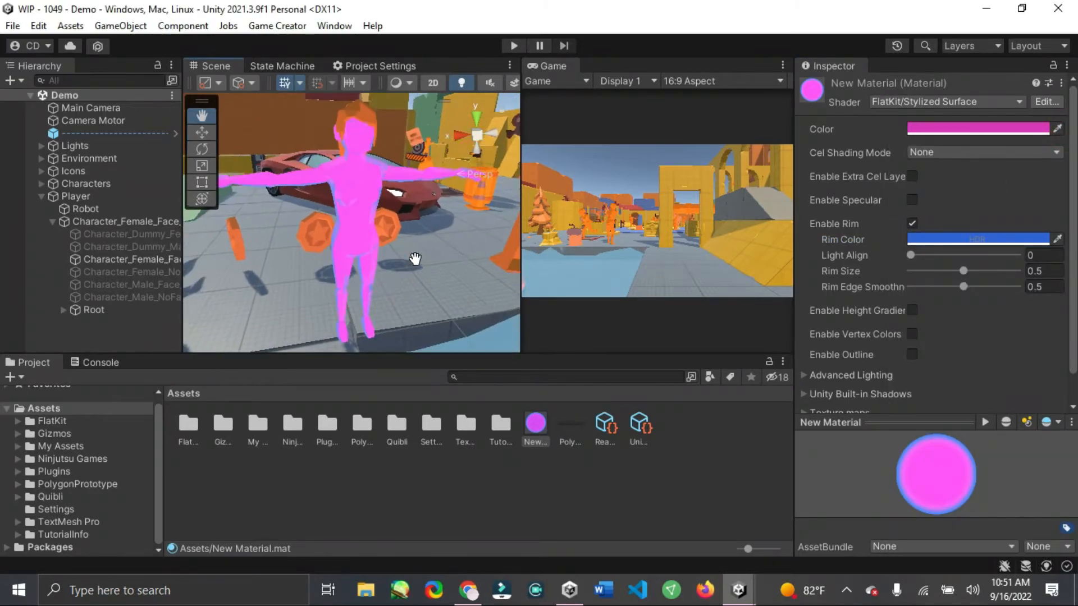
Compare the character with the rim effect off and on, try its alignment and size settings, and turn the rim off.
left_click(966, 239)
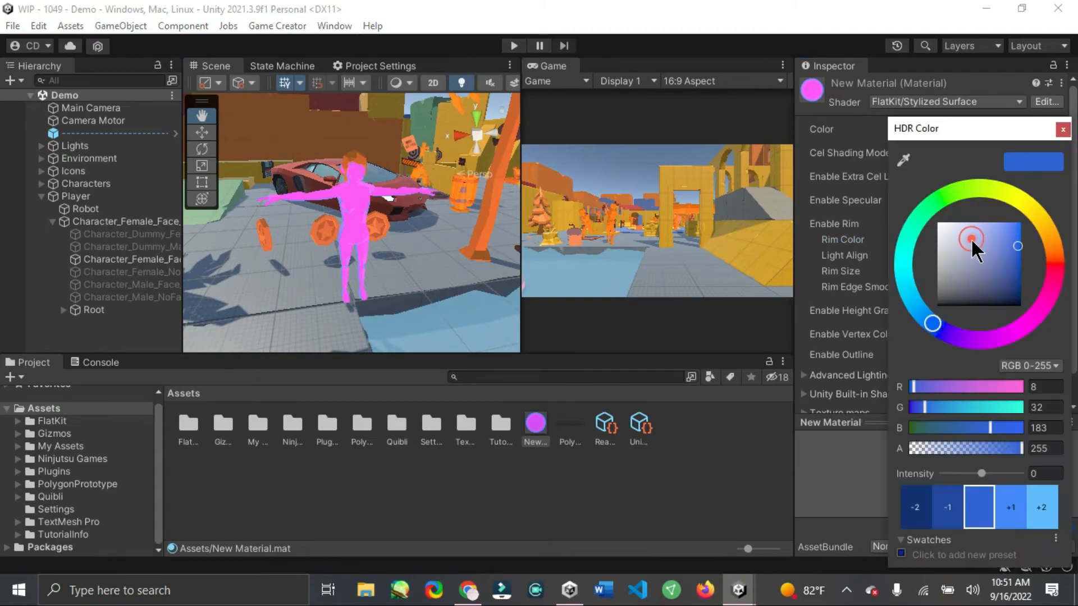
left_click(1062, 129)
left_click(912, 224)
left_click(912, 223)
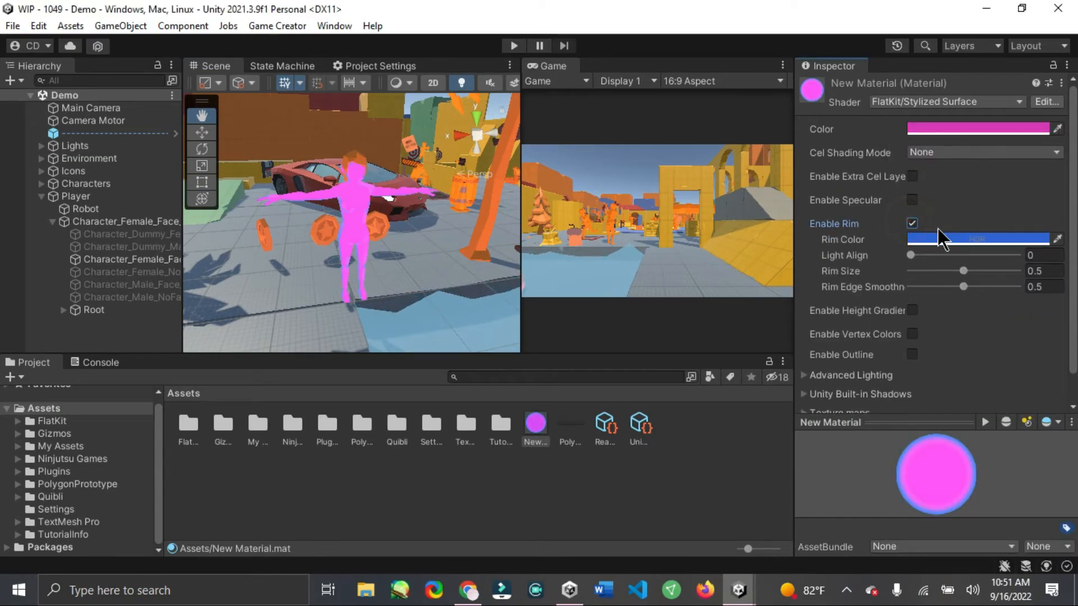
left_click_drag(914, 259, 941, 272)
Enable the material's height gradient and set its Gradient Color to near white.
left_click(911, 250)
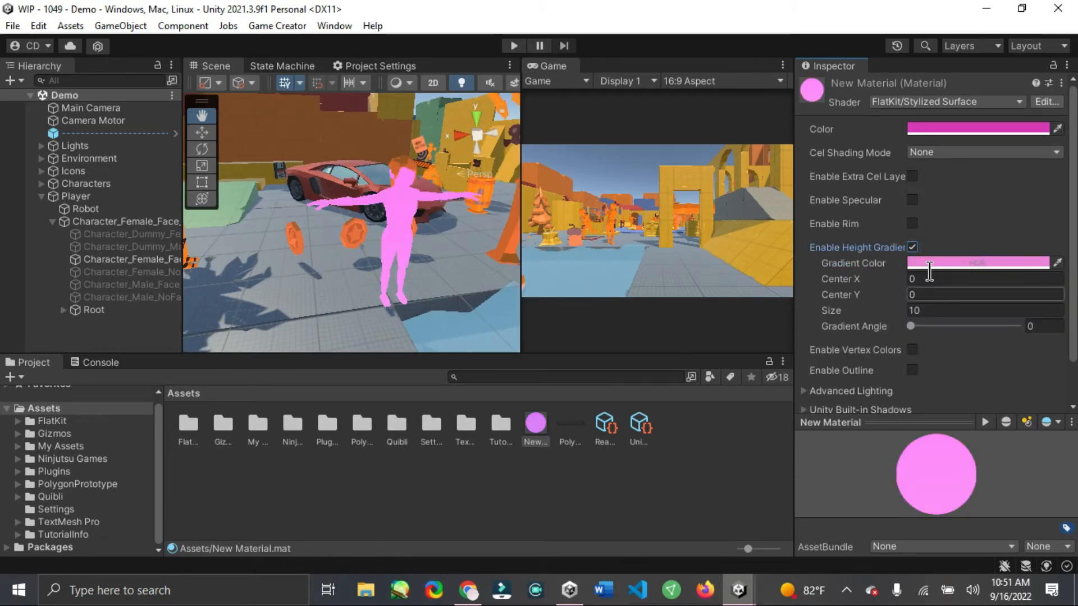
left_click(924, 260)
left_click_drag(975, 270, 945, 237)
left_click(1063, 129)
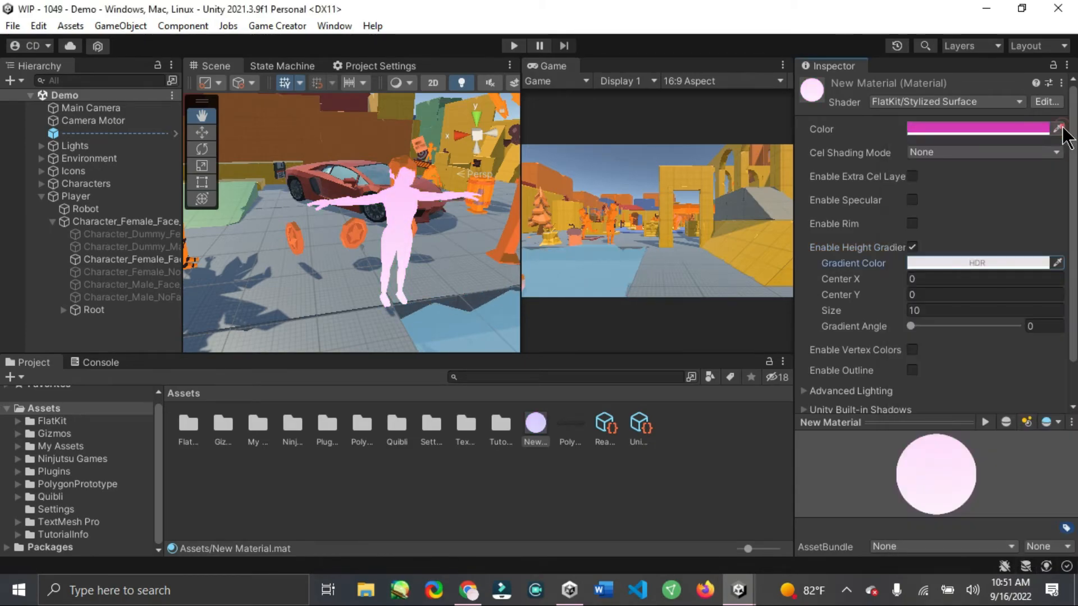
Try different Center X, Center Y and Size values for the height gradient, and disable the gradient again.
left_click_drag(871, 278, 948, 282)
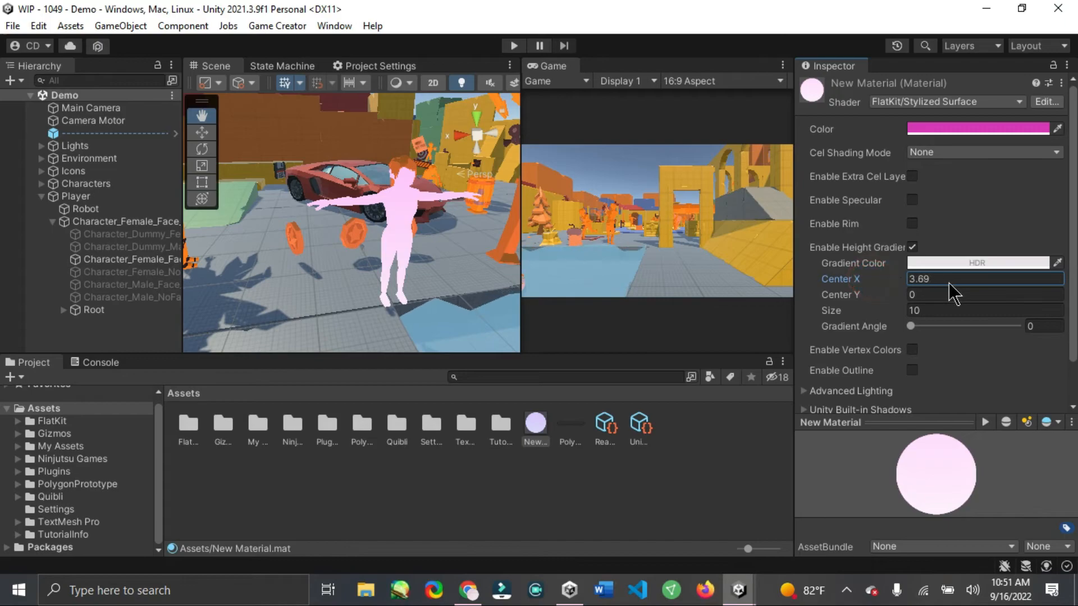
left_click_drag(73, 315, 668, 285)
left_click_drag(844, 307, 705, 302)
mouse_move(392, 219)
left_mouse_down()
mouse_move(297, 212)
mouse_move(313, 204)
mouse_move(407, 241)
mouse_move(359, 215)
mouse_move(384, 224)
left_mouse_up()
scroll(313, 204, "up", 3)
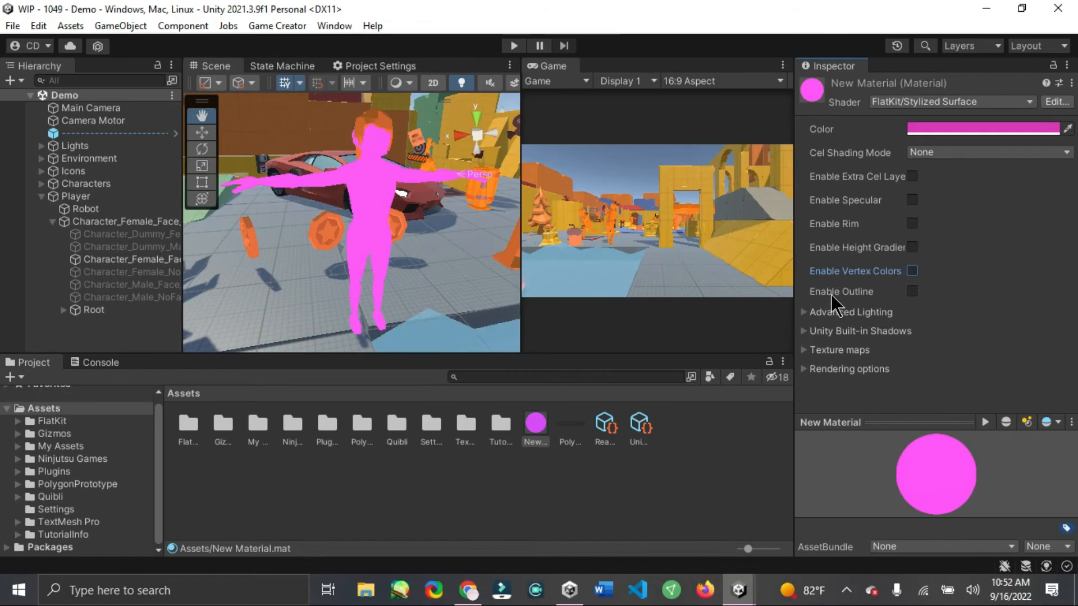
Enable the outline on the character's new material and widen it to 1.79.
left_click(913, 292)
scroll(838, 289, "down", 2)
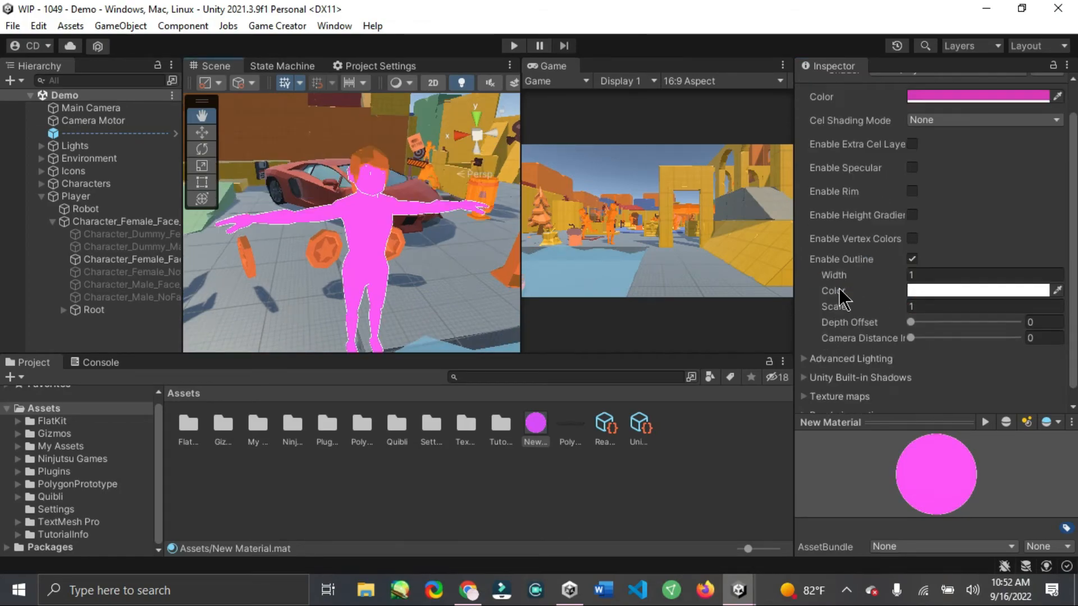
mouse_move(836, 261)
left_mouse_down()
mouse_move(931, 281)
mouse_move(857, 265)
left_mouse_up()
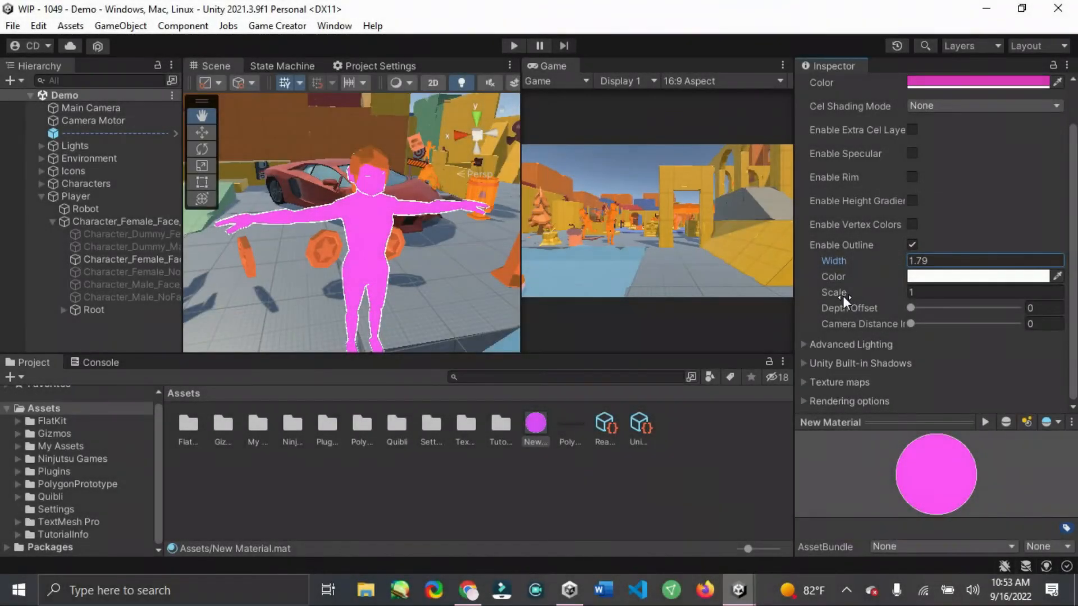
Test the outline's Depth Offset and Camera Distance Impact, return both to 0, and set the outline Width to 1.5.
left_click_drag(843, 296, 853, 295)
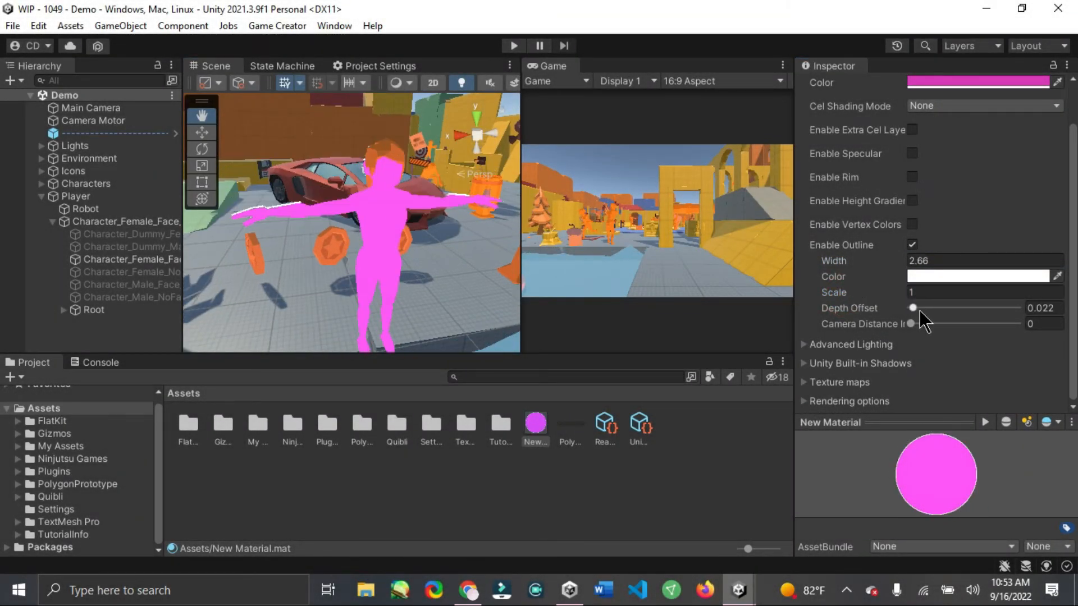
left_click_drag(918, 311, 958, 335)
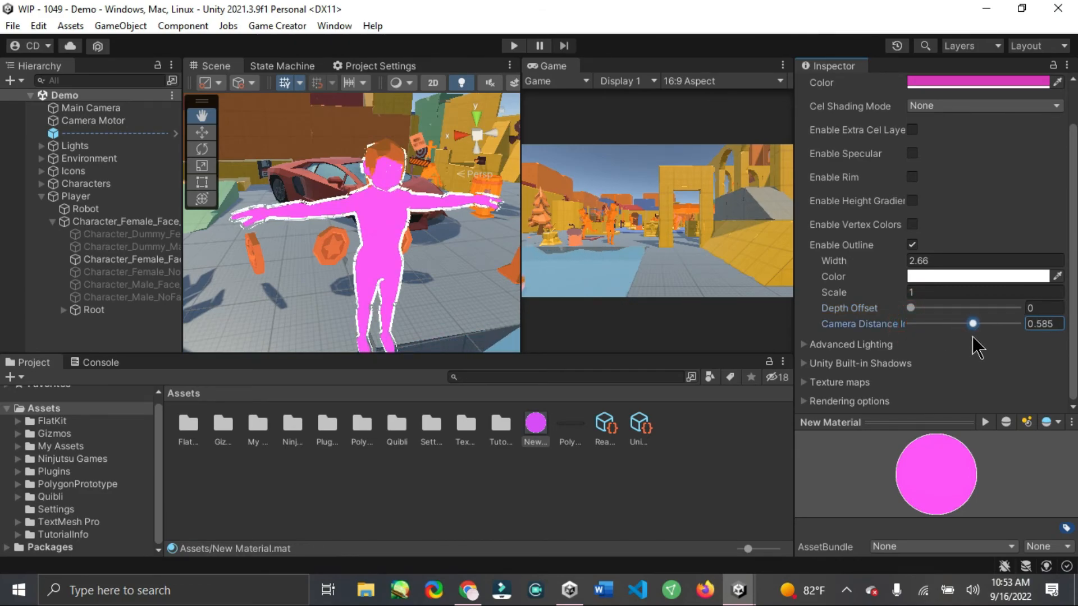
left_click_drag(796, 324, 768, 324)
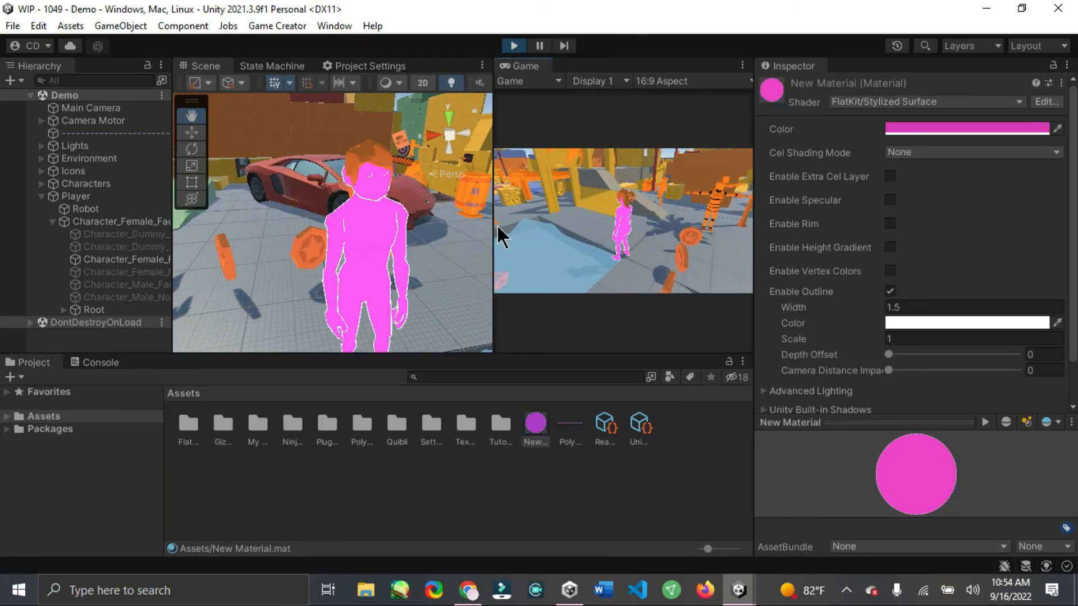
Maximize the running Game view and playtest the outlined character by running and jumping through the level.
left_click(742, 65)
left_click(767, 123)
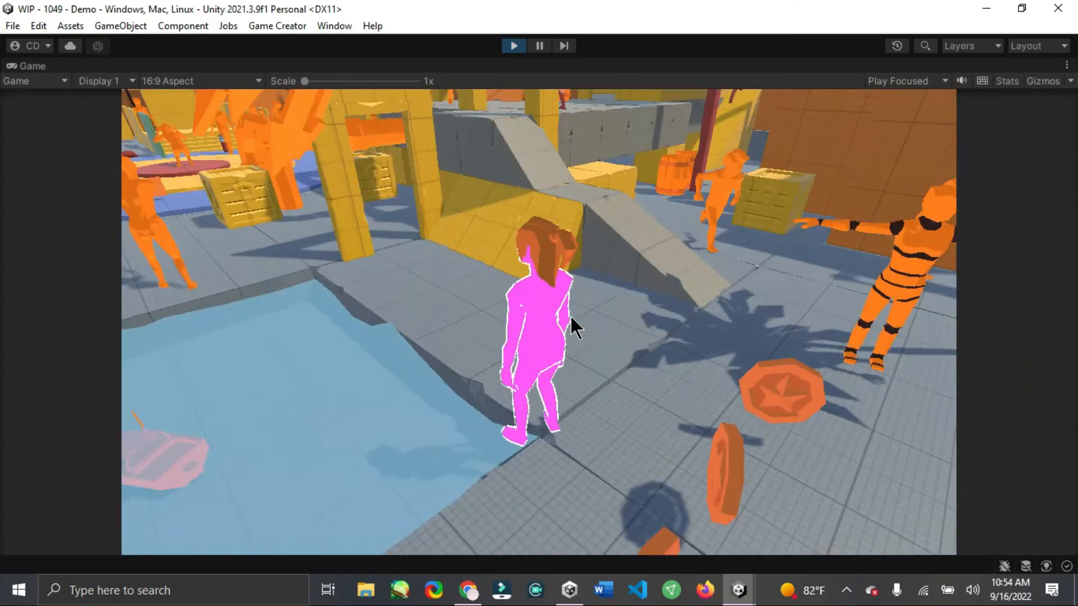
key("w")
key("space")
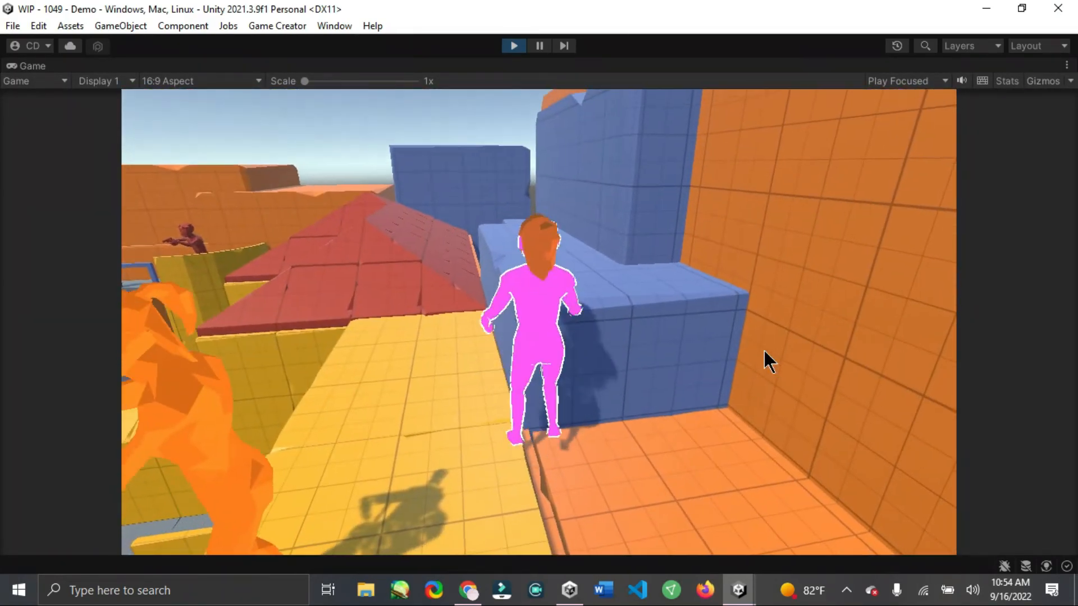
key("w")
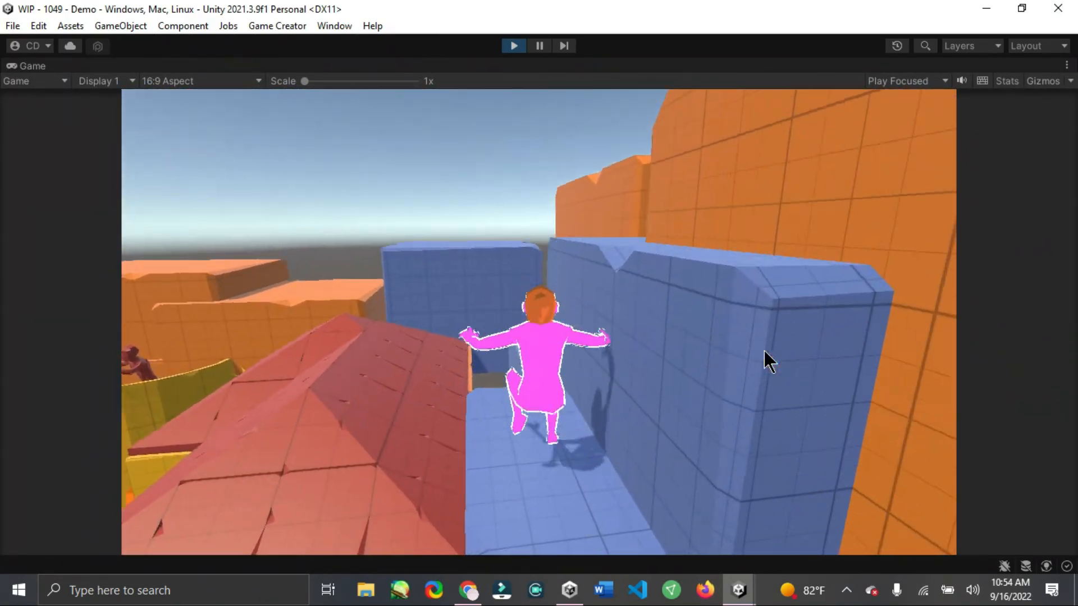